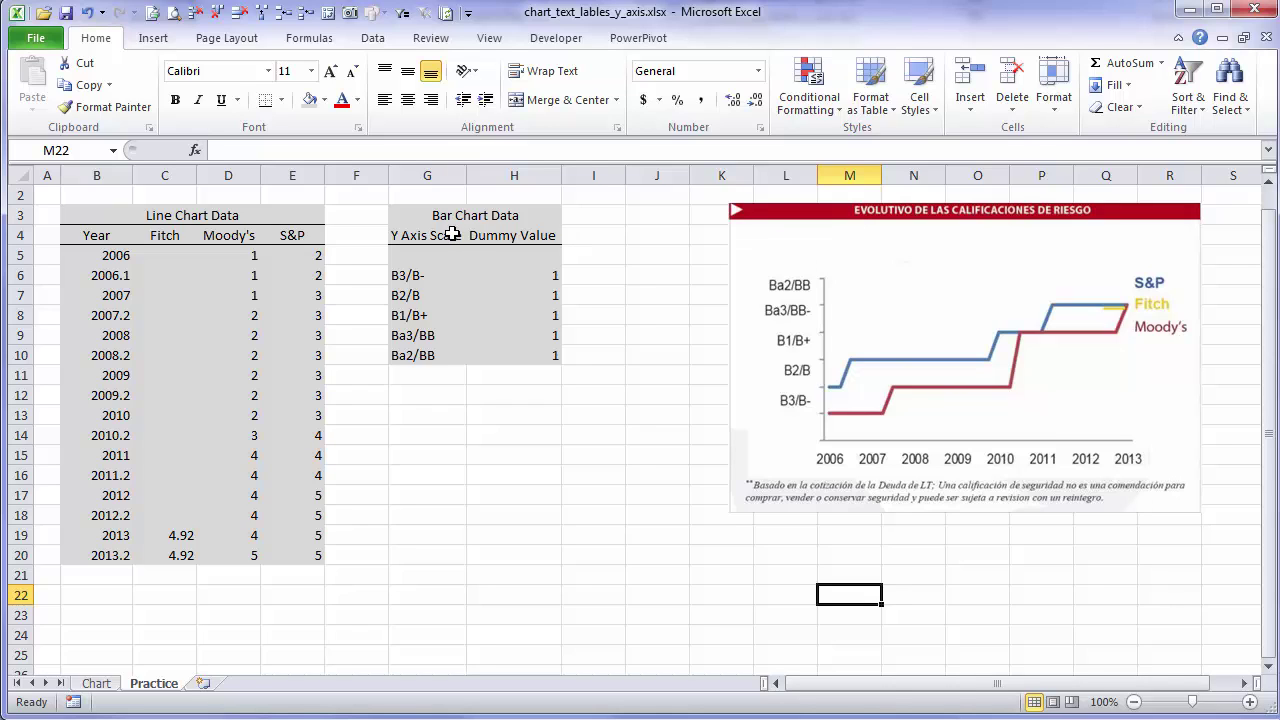
Insert a 2-D clustered bar chart from the Bar Chart Data in G4:H10
left_click_drag(453, 234, 530, 356)
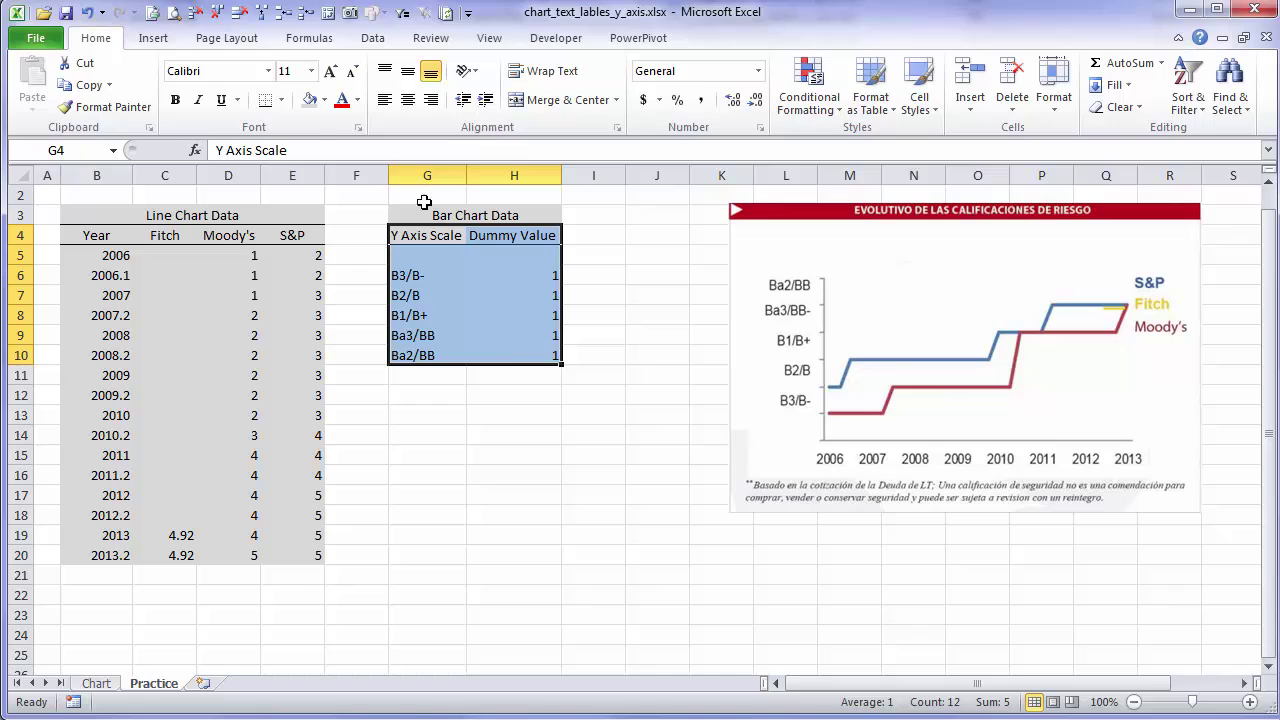
left_click(155, 38)
left_click(515, 85)
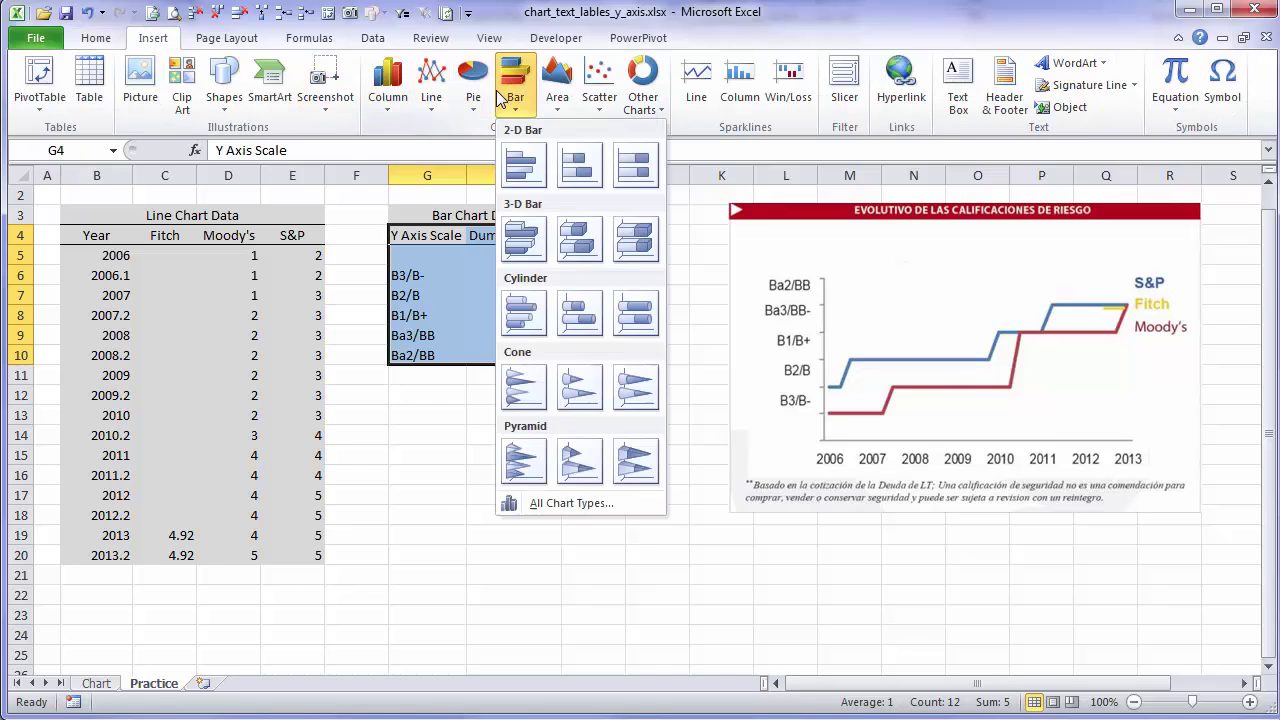
left_click(524, 165)
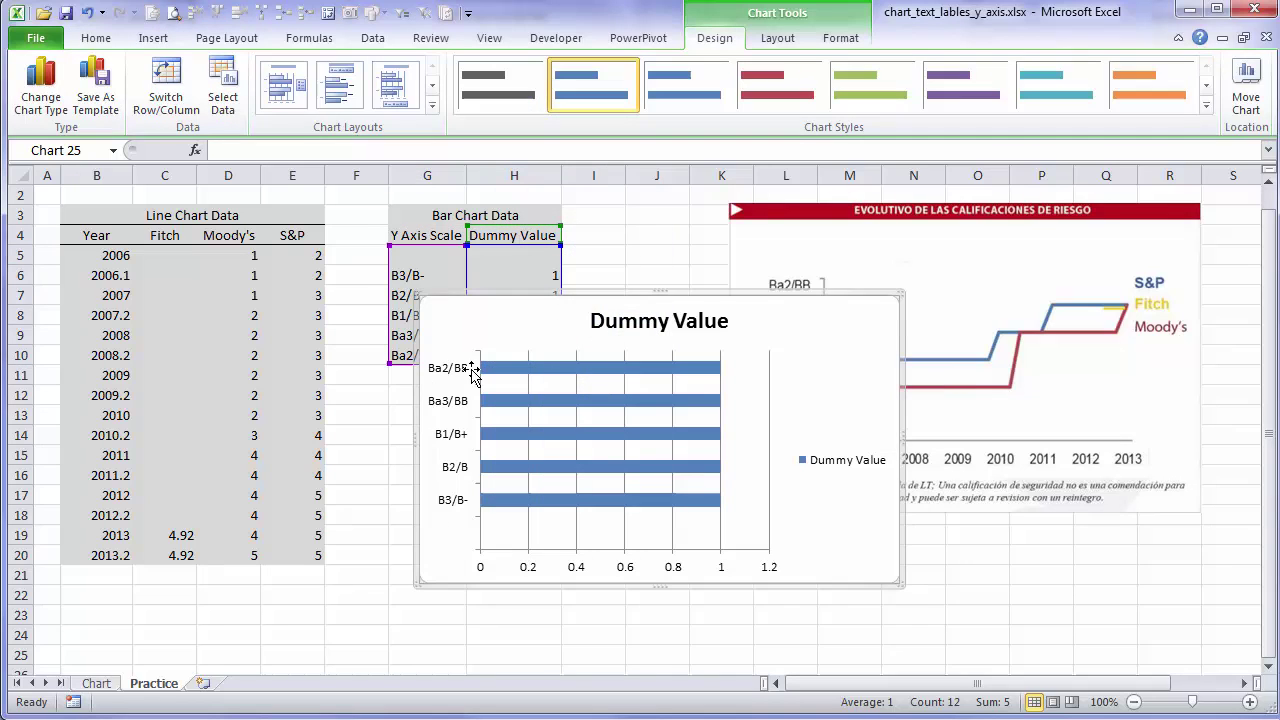
Insert a 2-D line chart from the same G4:H10 data and place it beside the bar chart
left_click_drag(420, 236, 534, 350)
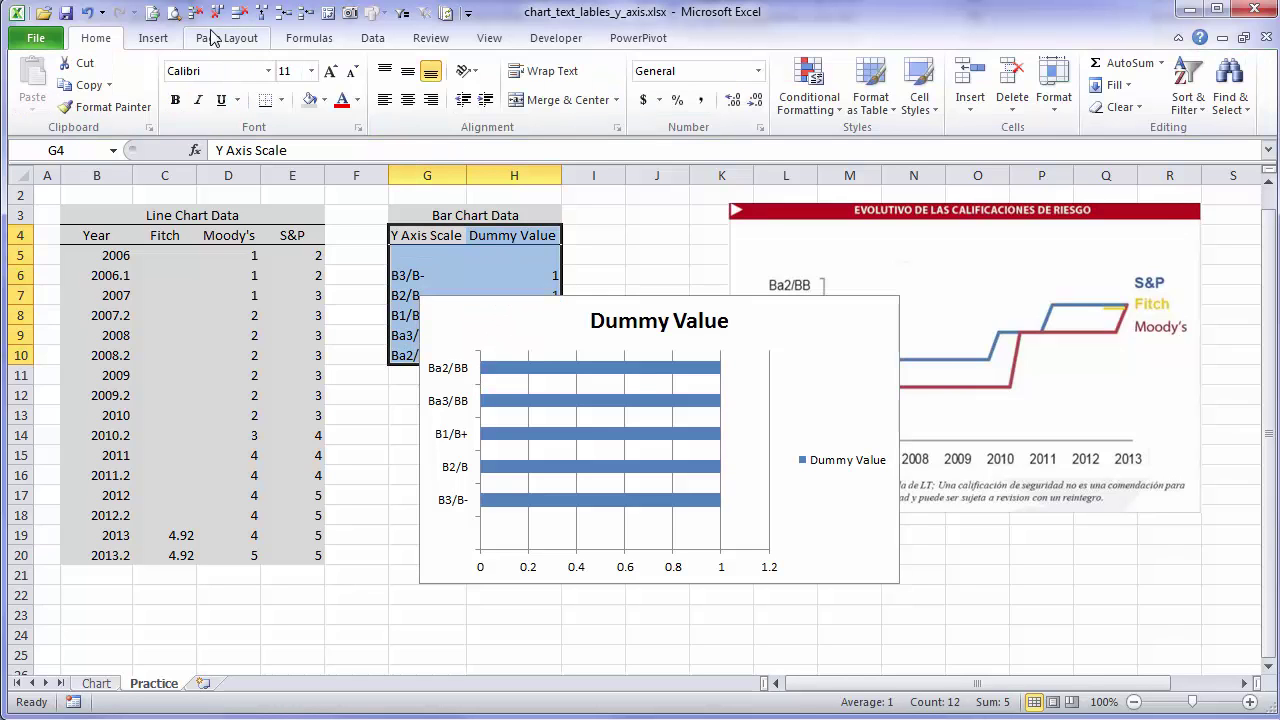
left_click(155, 38)
left_click(431, 85)
left_click(443, 163)
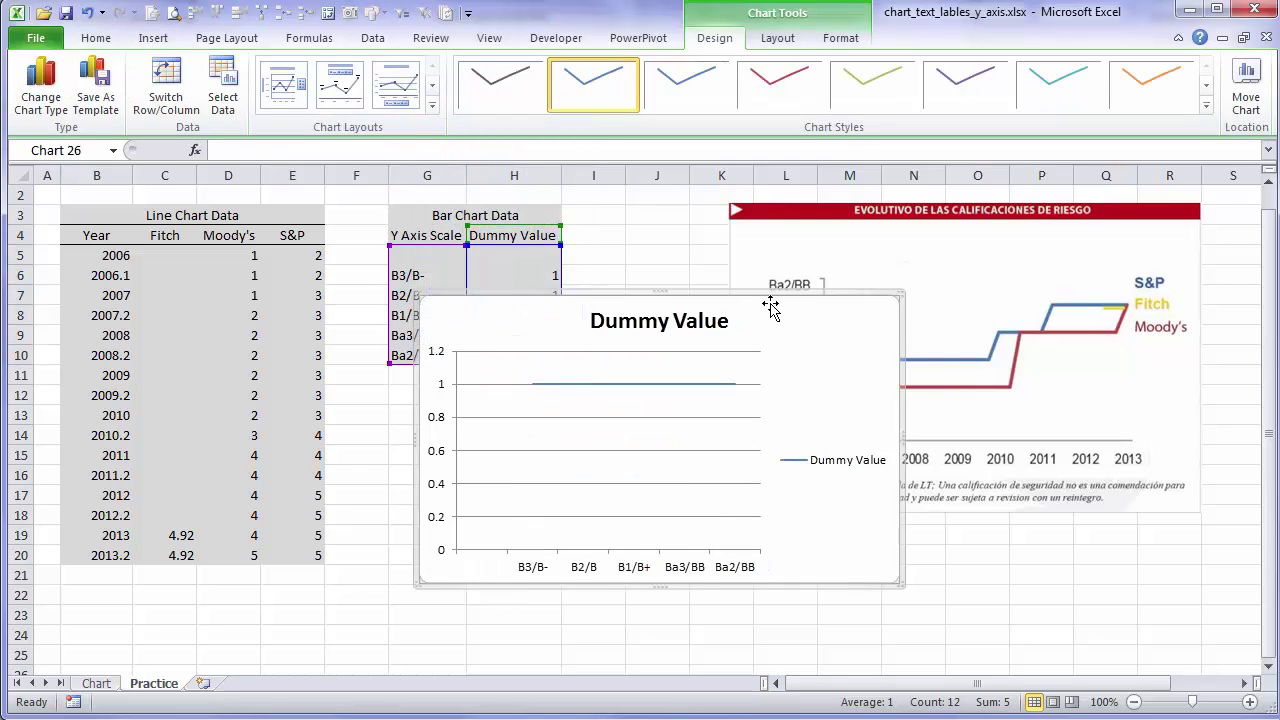
left_click_drag(771, 306, 1098, 302)
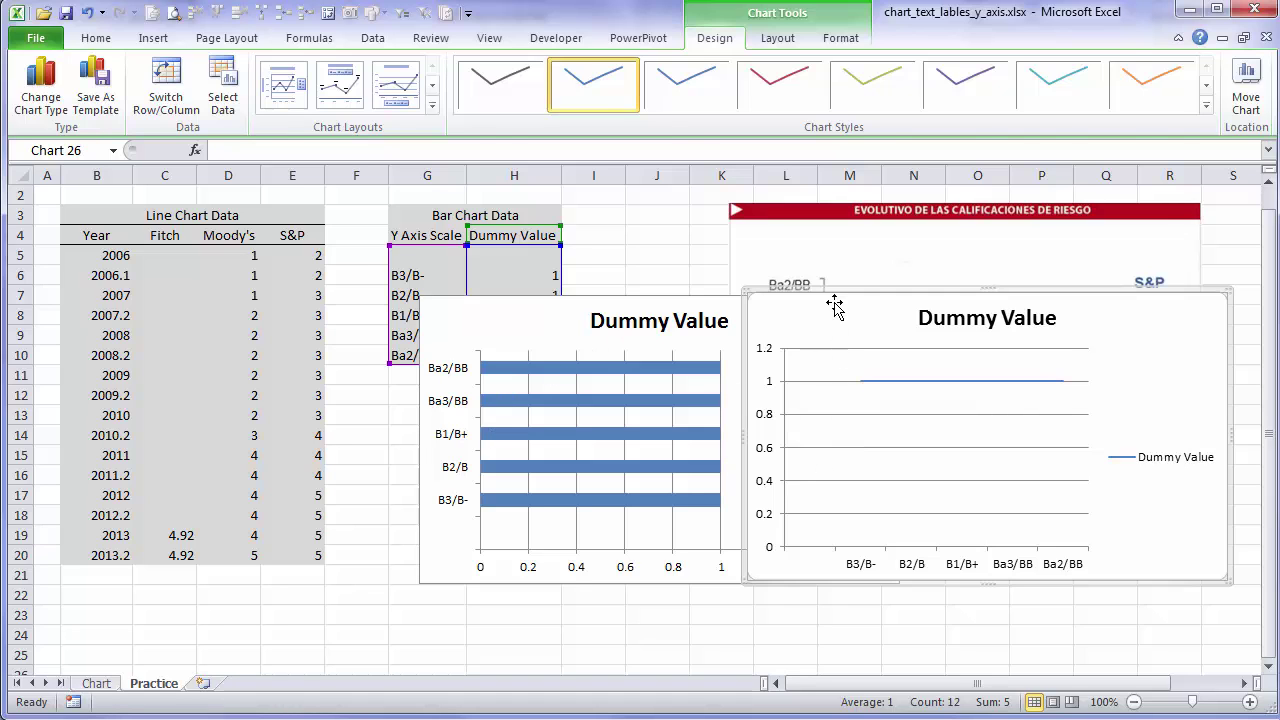
Delete both Dummy Value charts, the line chart and the bar chart
key("Delete")
left_click(617, 298)
key("Delete")
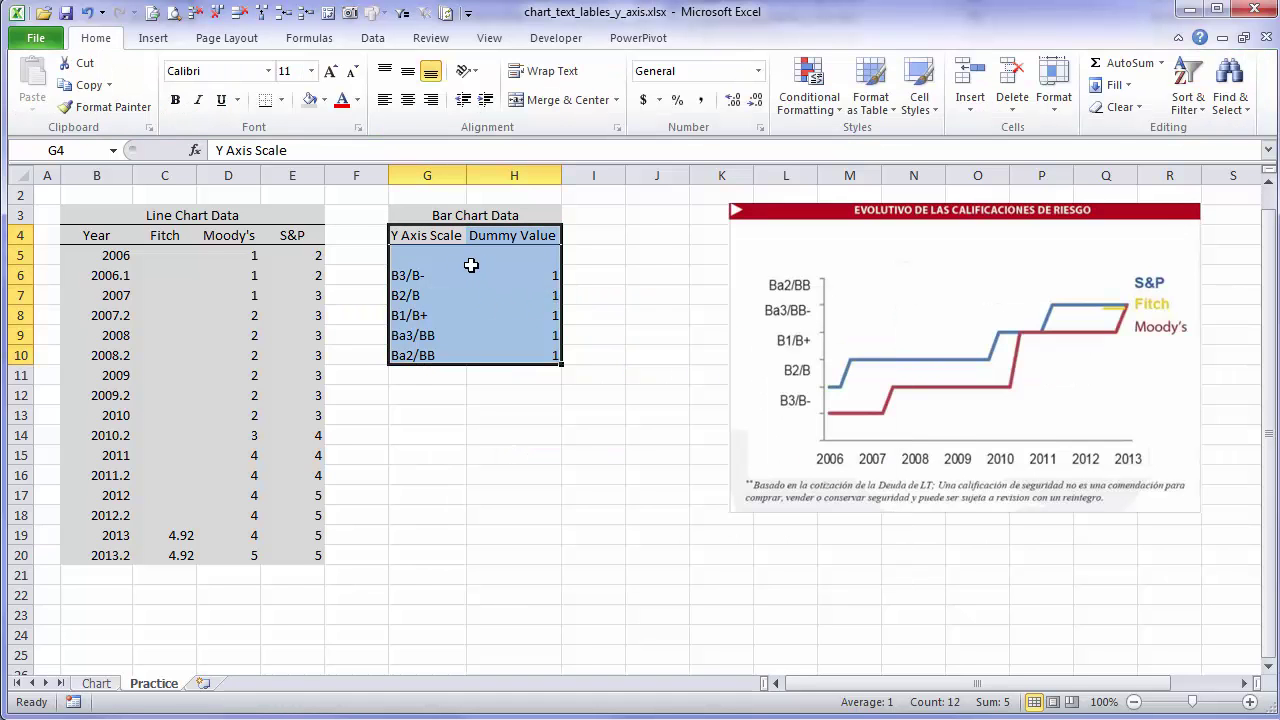
Insert a 2-D line chart from the Line Chart Data in B4:E20
left_click_drag(108, 236, 297, 551)
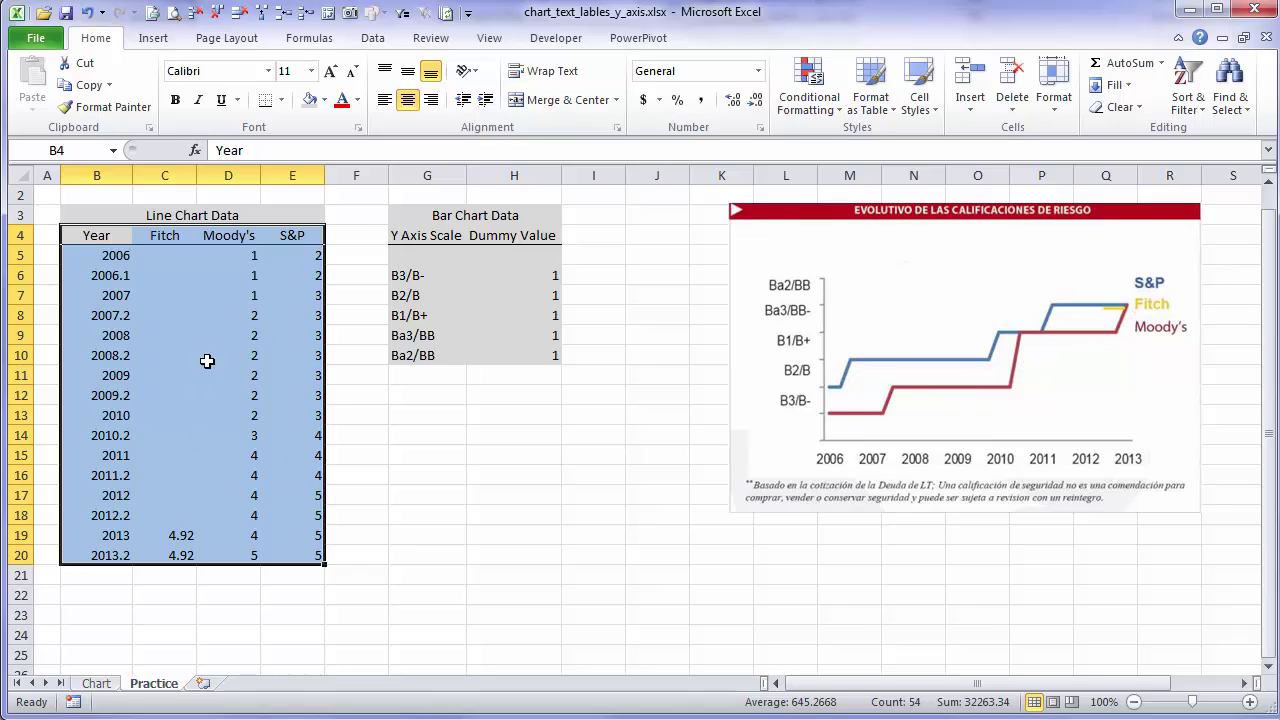
left_click(153, 38)
left_click(444, 94)
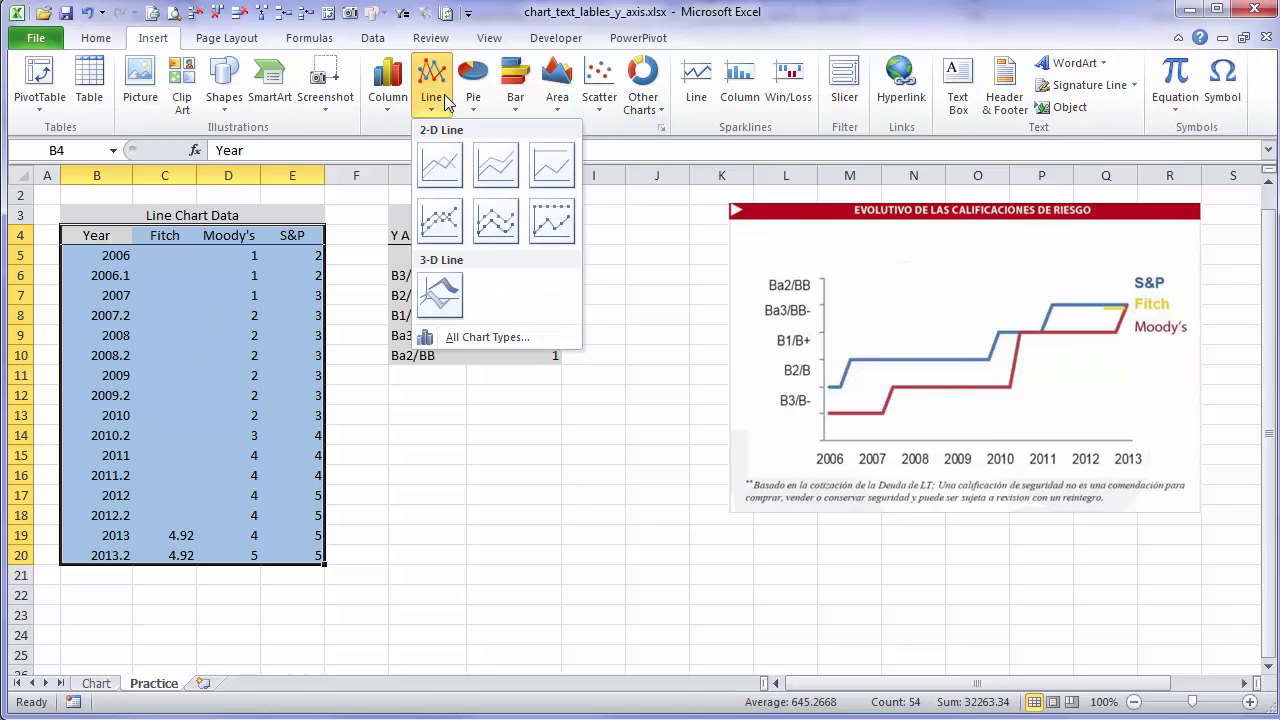
left_click(440, 165)
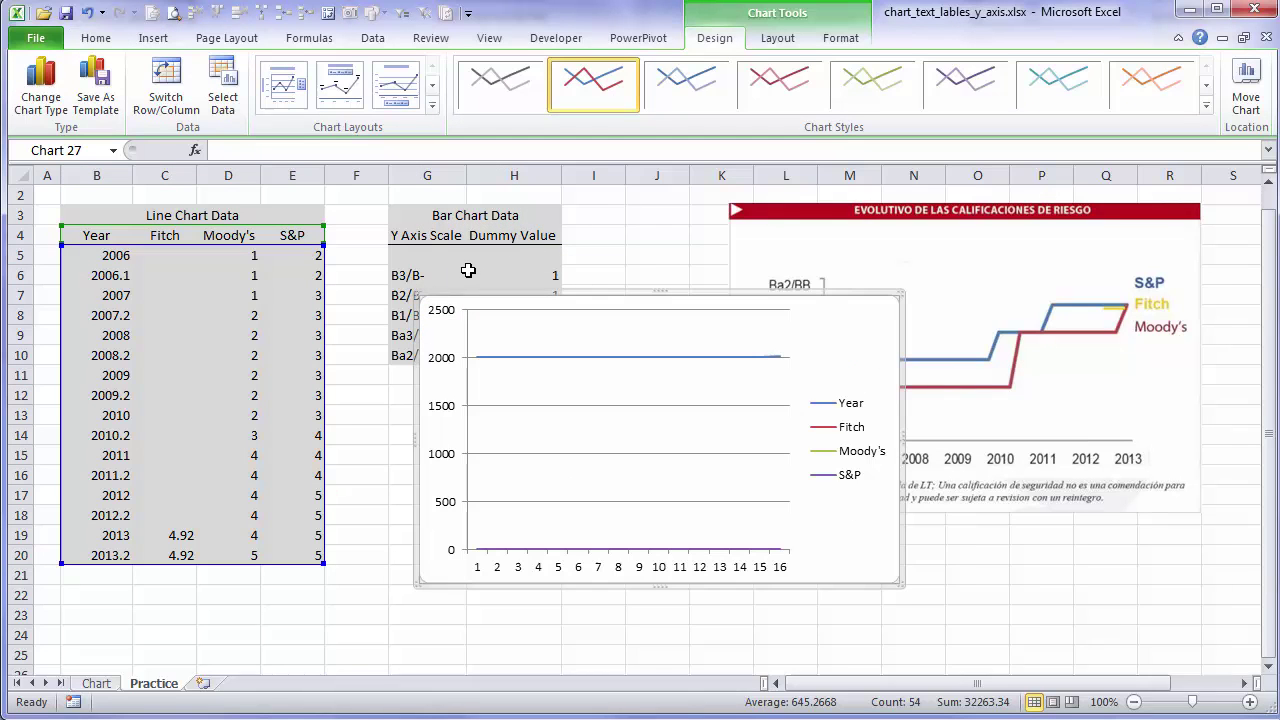
Remove the Year series from the line chart's data source
right_click(573, 393)
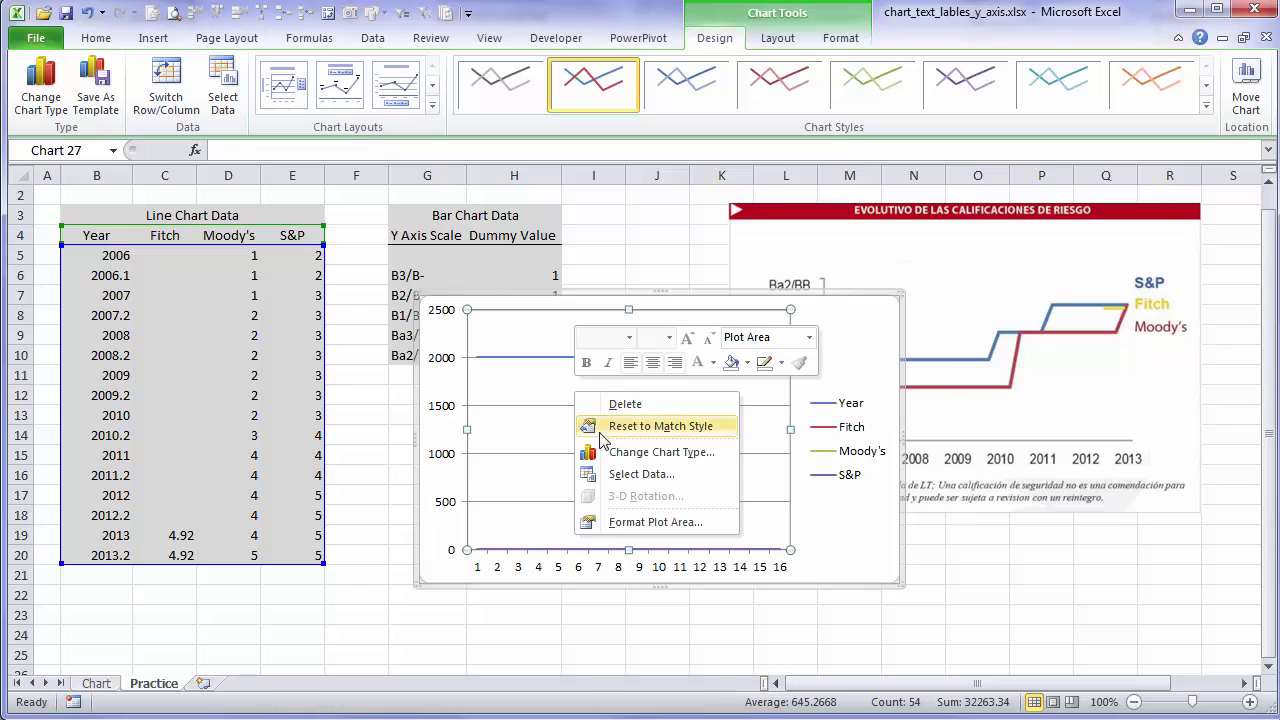
left_click(686, 478)
left_click(328, 230)
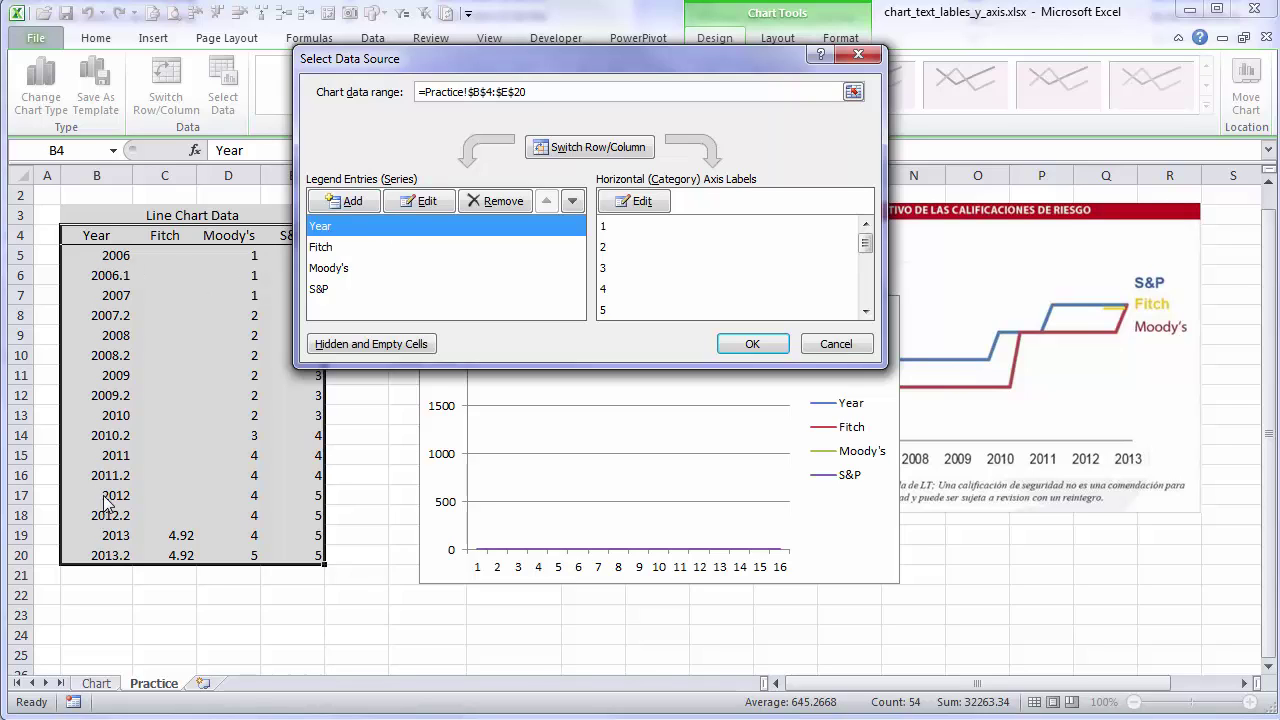
left_click(490, 203)
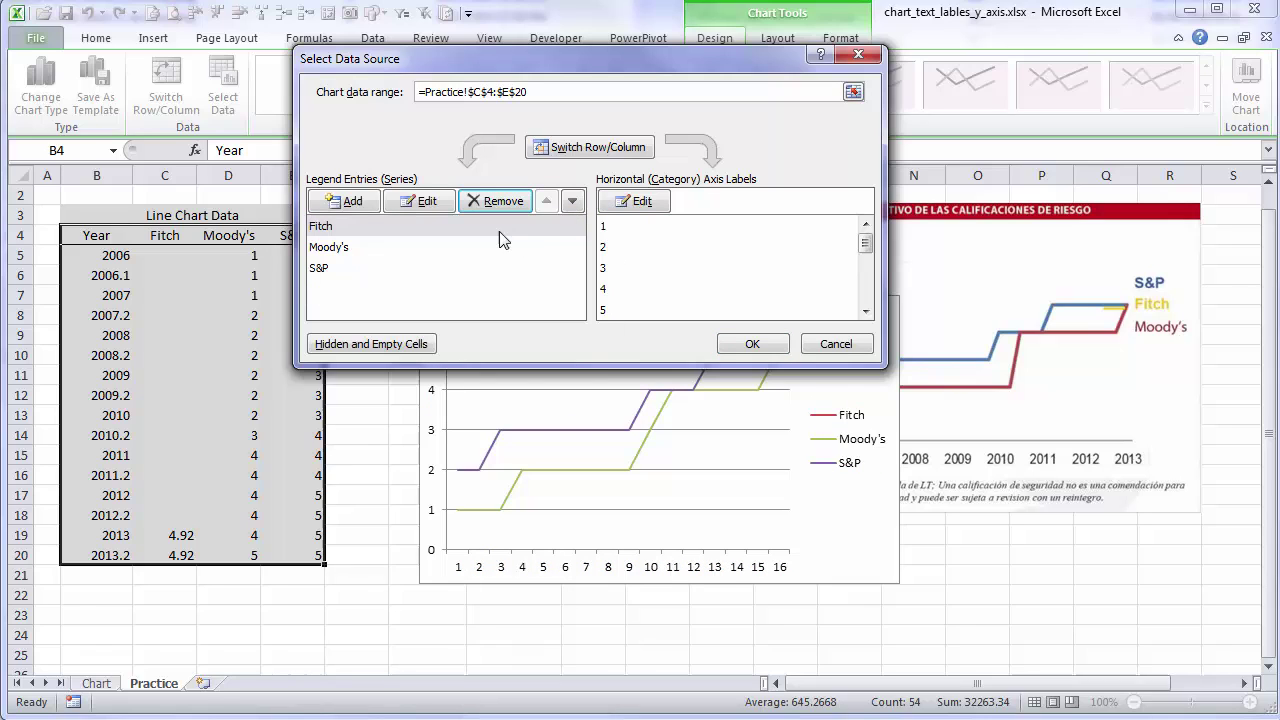
Set the line chart's horizontal axis labels to the years in B5:B20
left_click(642, 202)
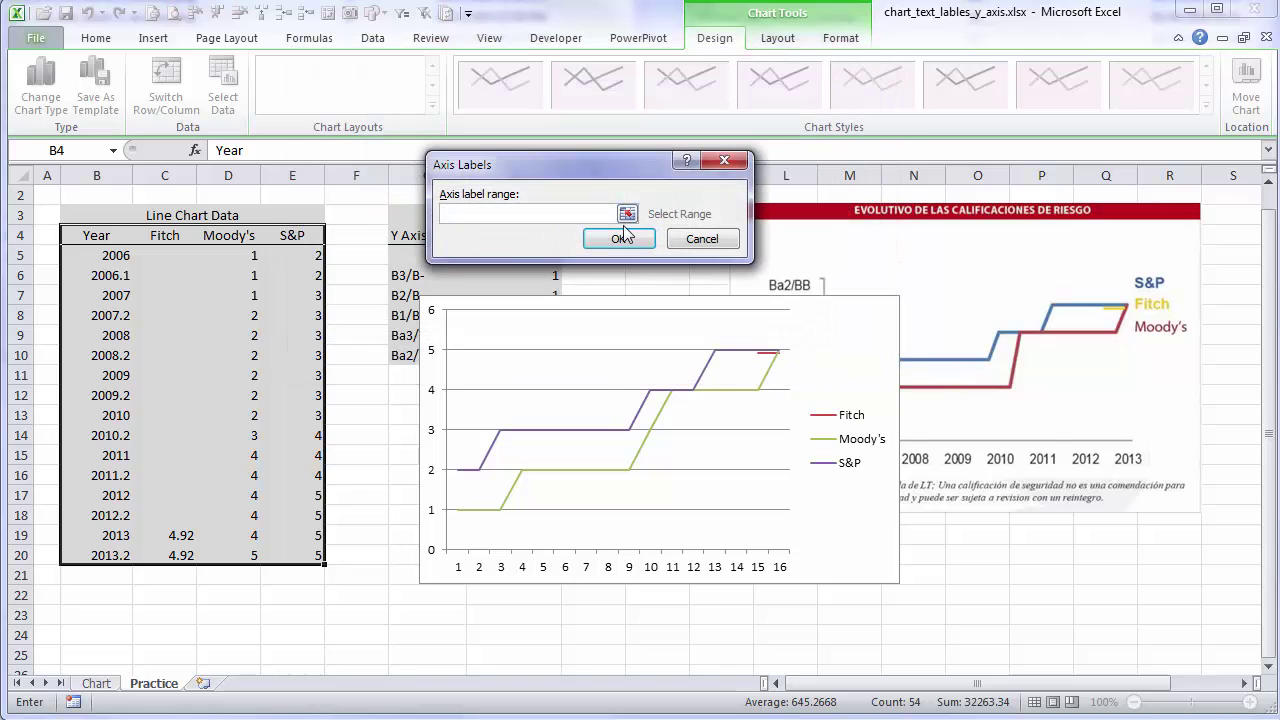
left_click_drag(115, 262, 124, 550)
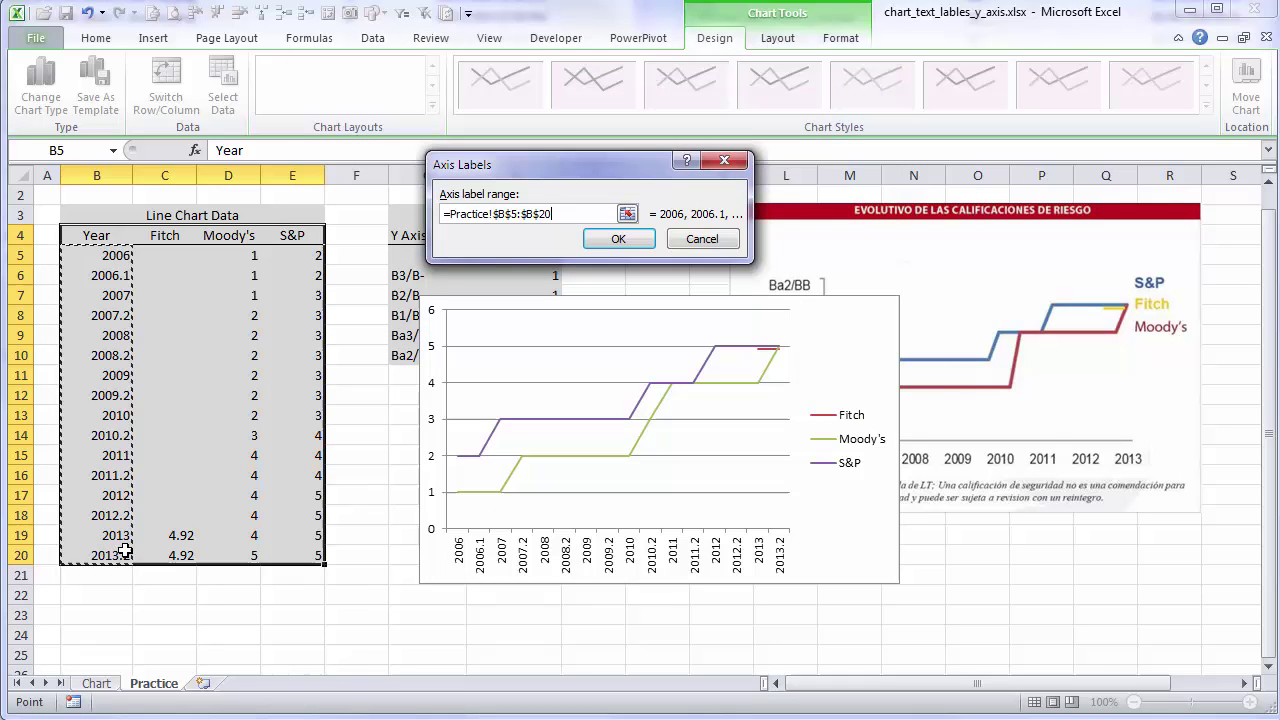
left_click(618, 239)
left_click(750, 343)
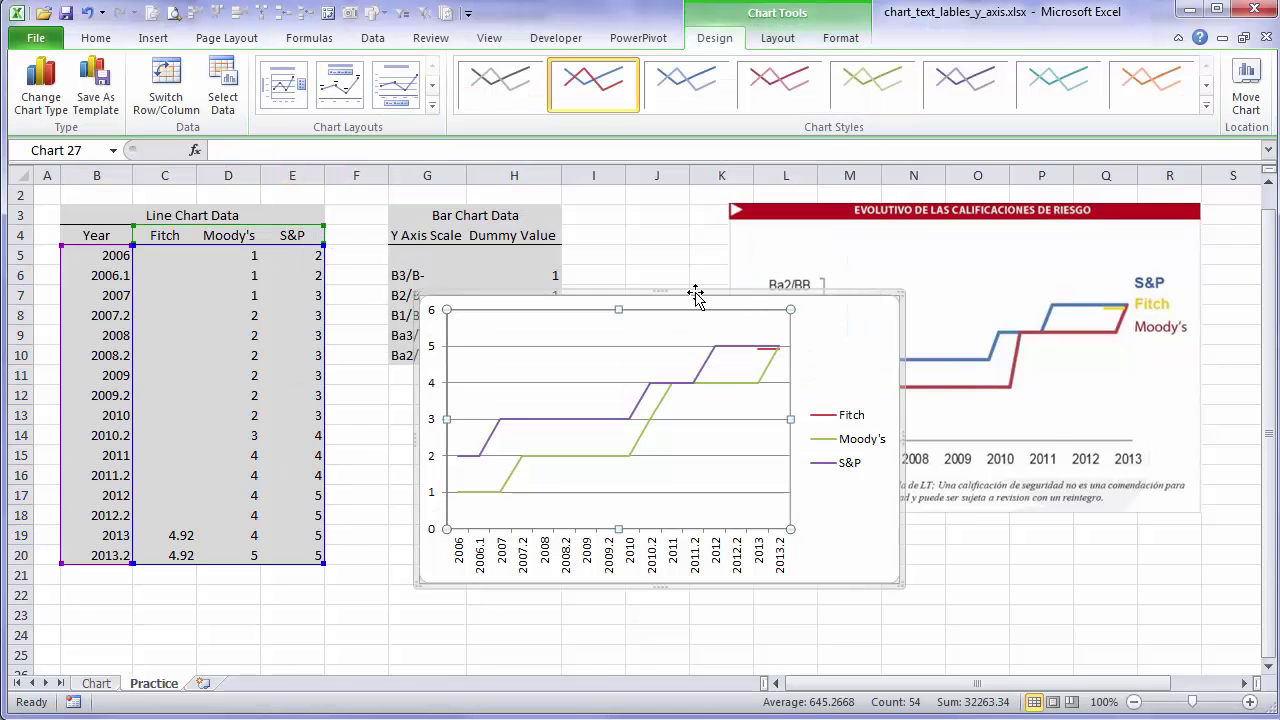
Move the line chart clear of both data tables and paste the G4:H10 bar chart data into it as a new series
left_click_drag(696, 298, 503, 209)
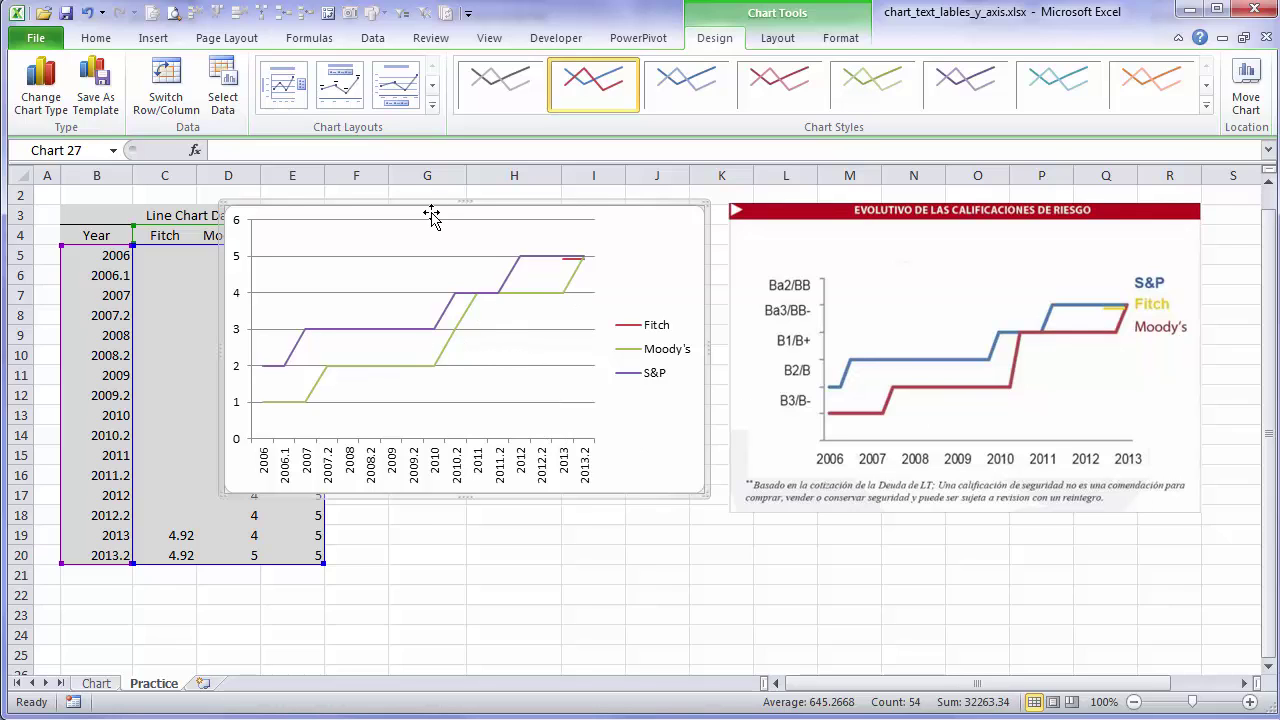
left_click_drag(431, 217, 847, 231)
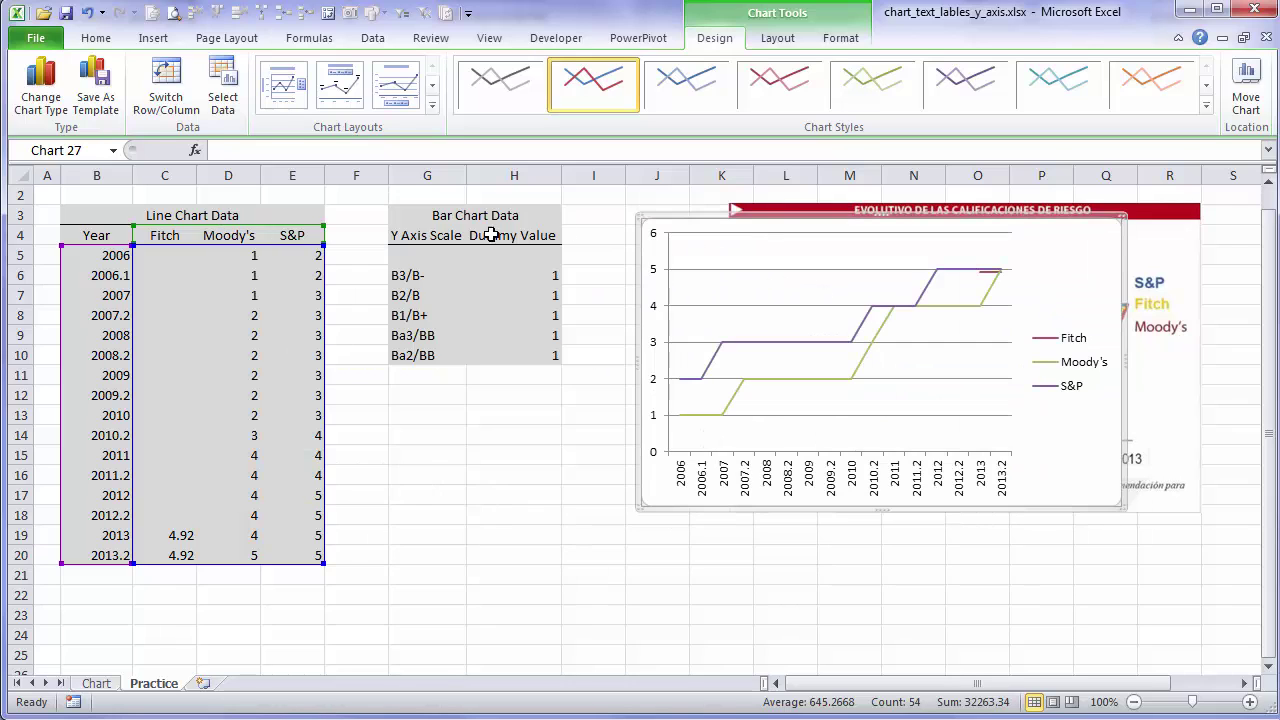
left_click_drag(428, 238, 522, 350)
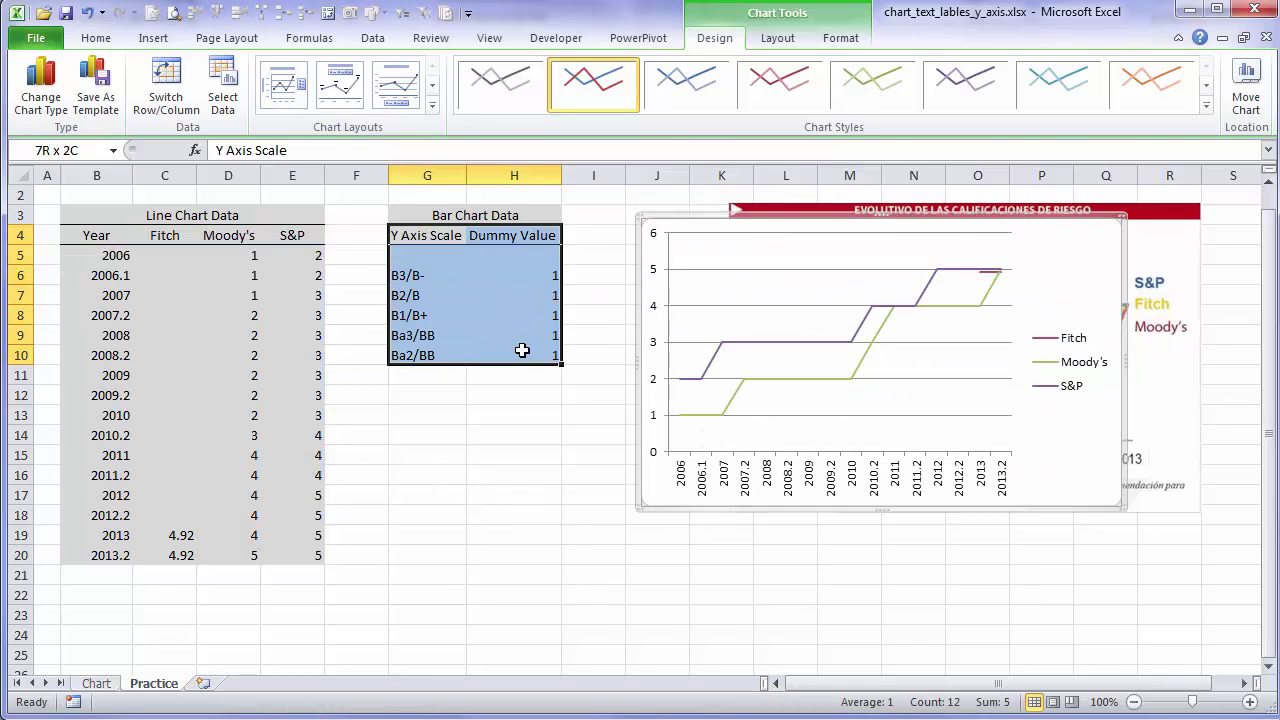
key("ctrl+c")
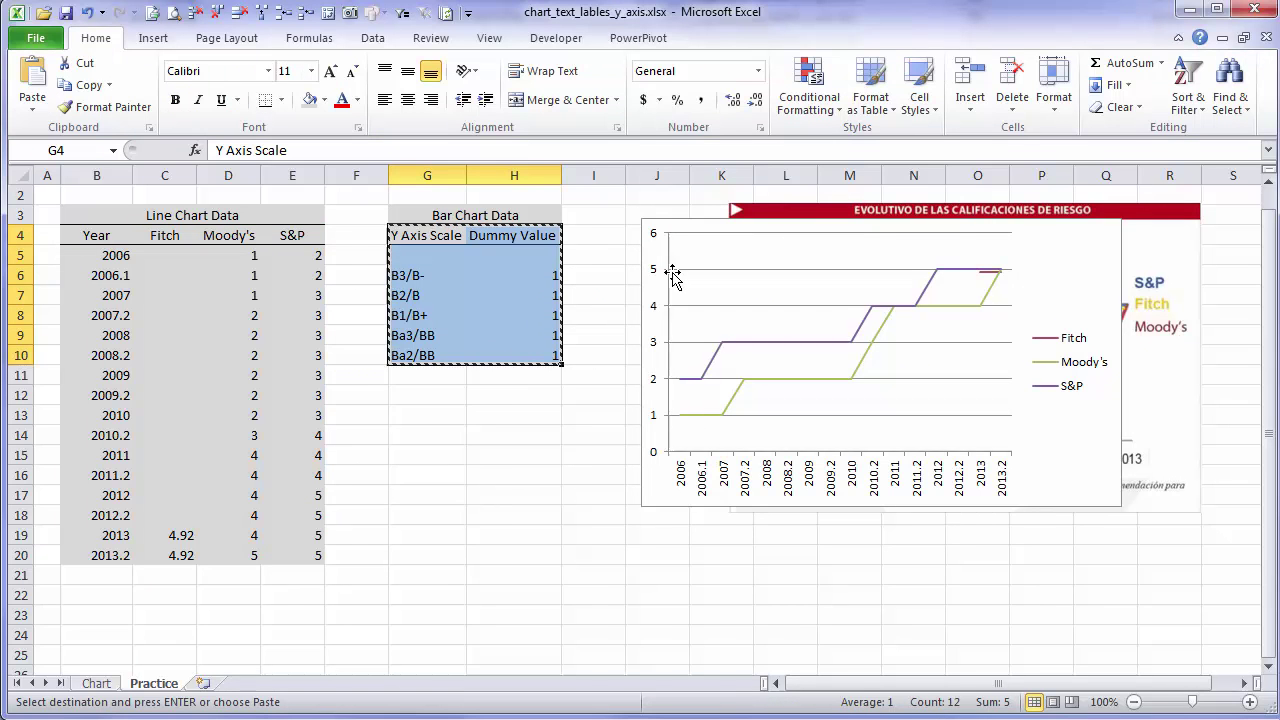
left_click(689, 222)
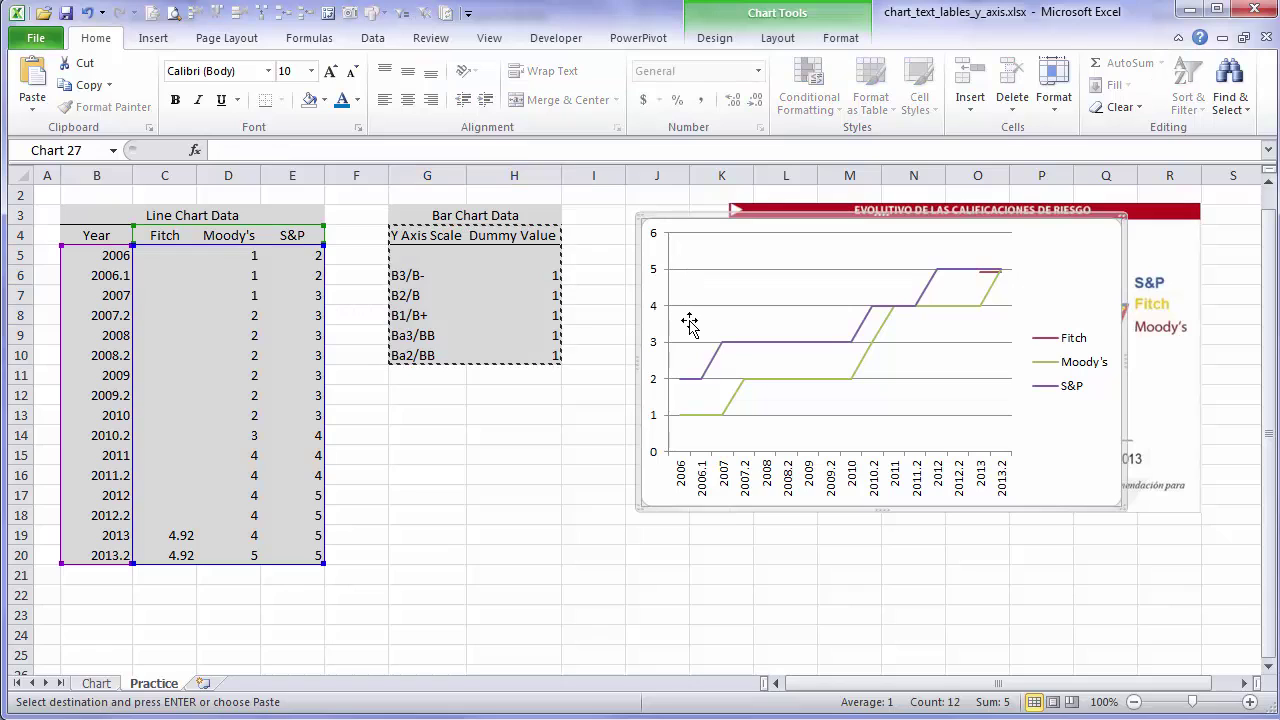
key("ctrl+v")
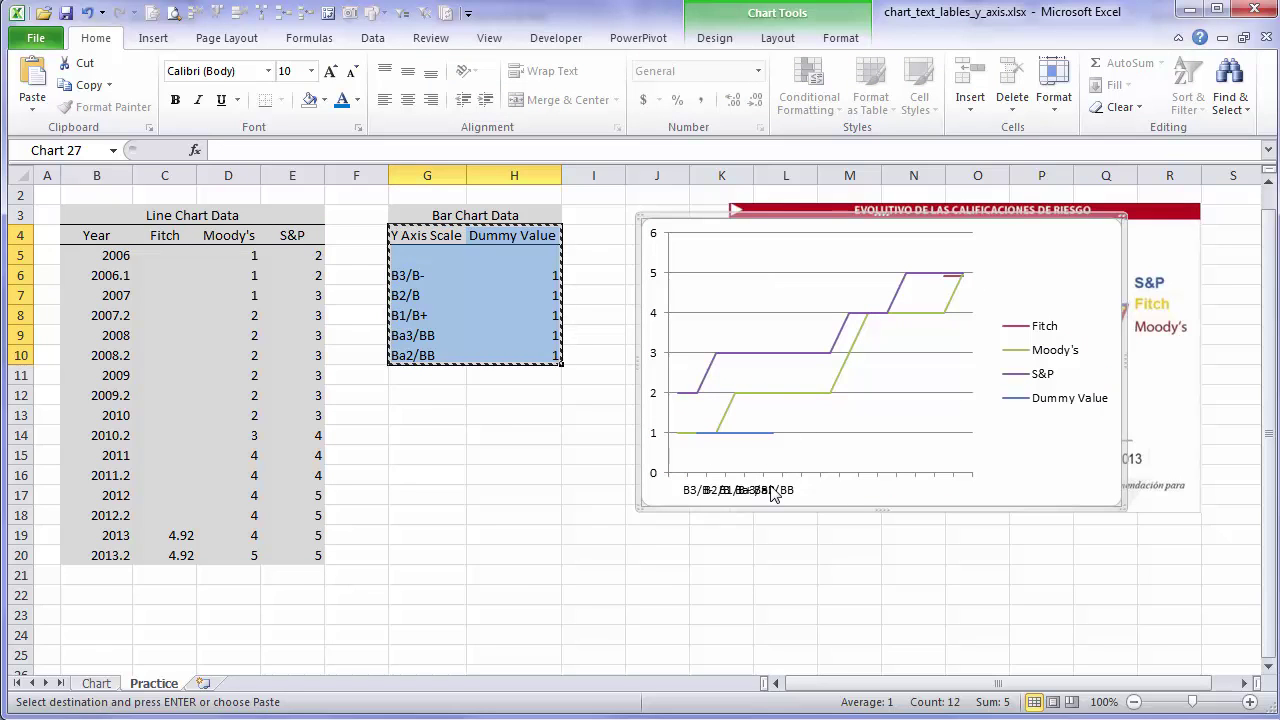
Change the Dummy Value series' chart type to Clustered Bar
left_click(745, 438)
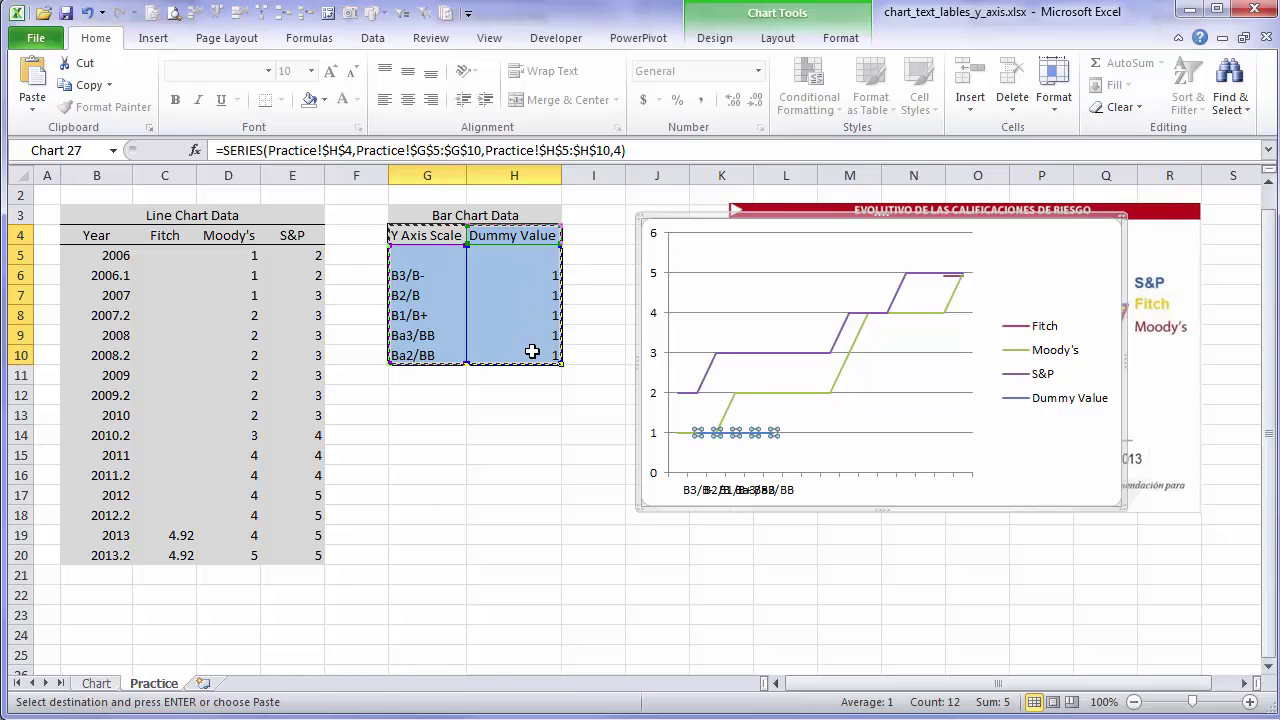
right_click(735, 437)
left_click(884, 499)
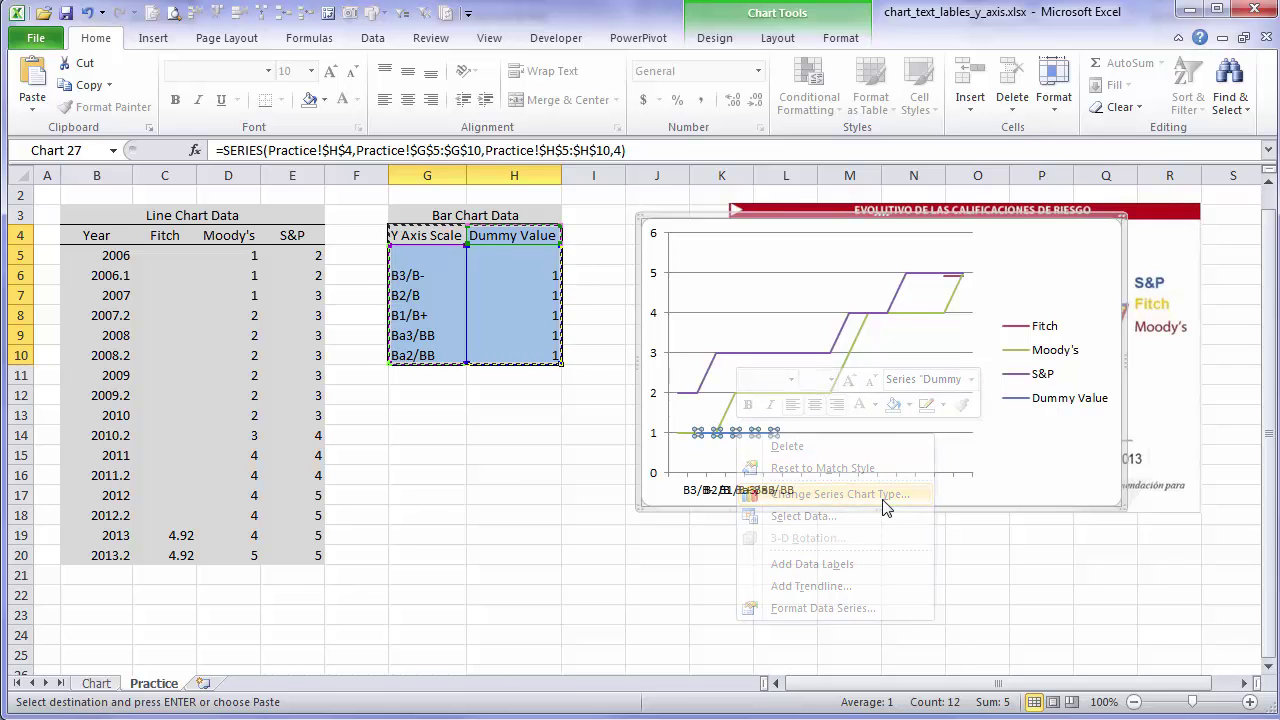
left_click(1127, 303)
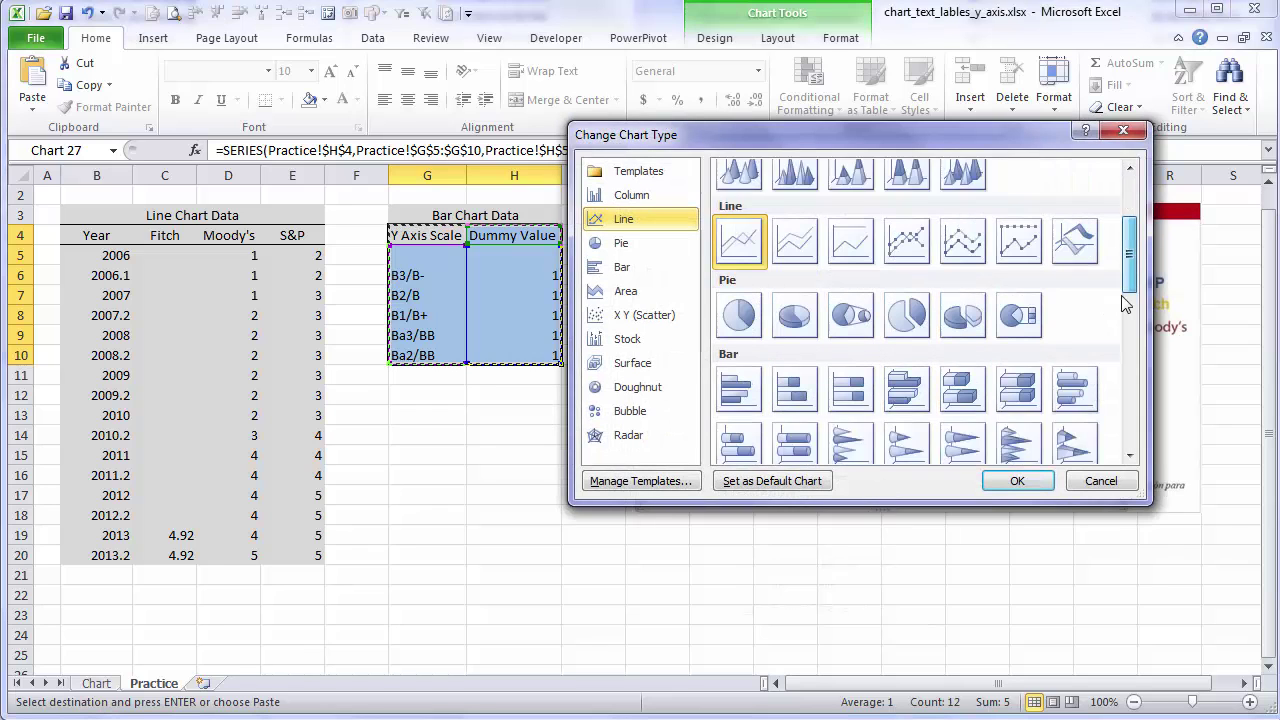
scroll(1127, 303, "down", 1)
left_click(739, 313)
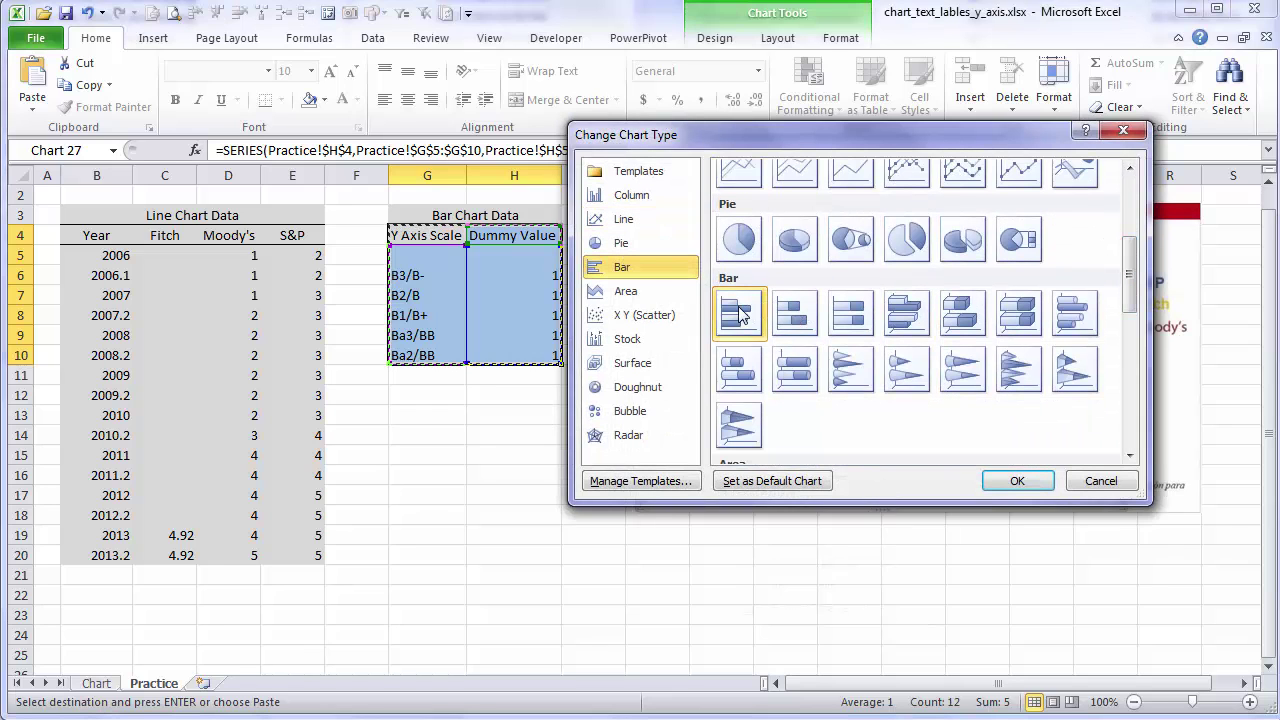
left_click(1017, 482)
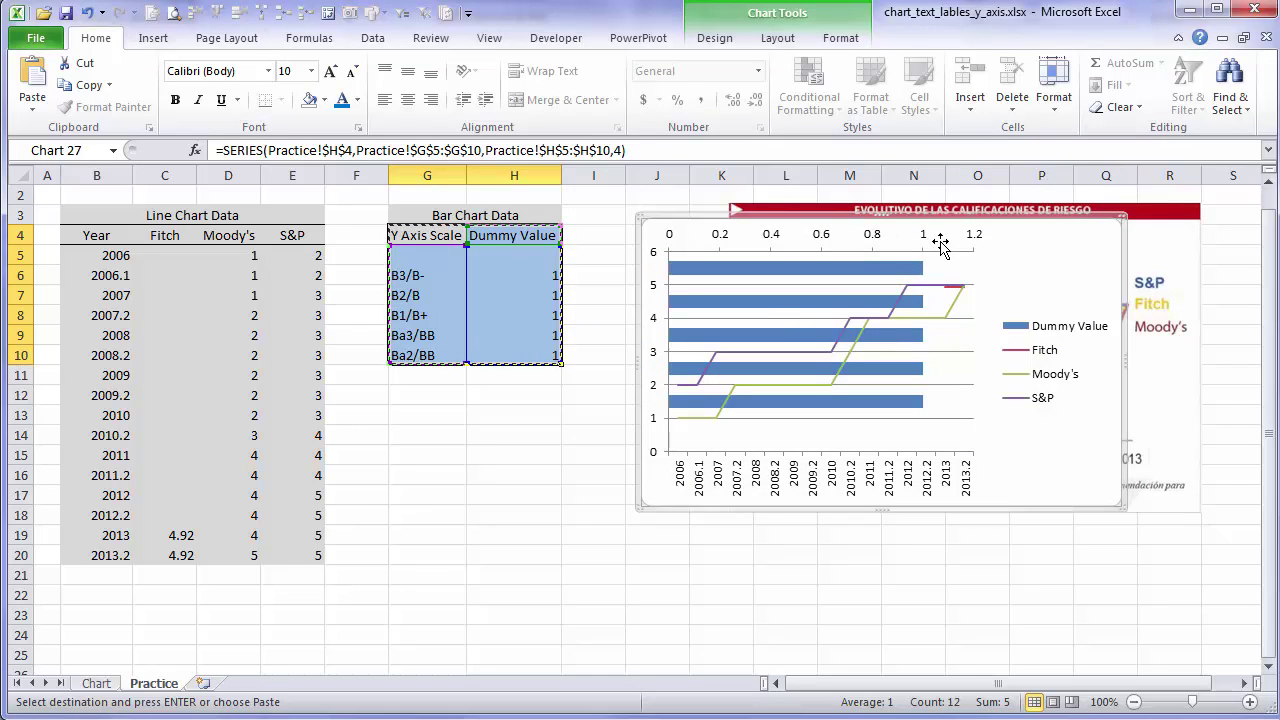
Display the chart's secondary vertical axis with the default order and labels
left_click(729, 268)
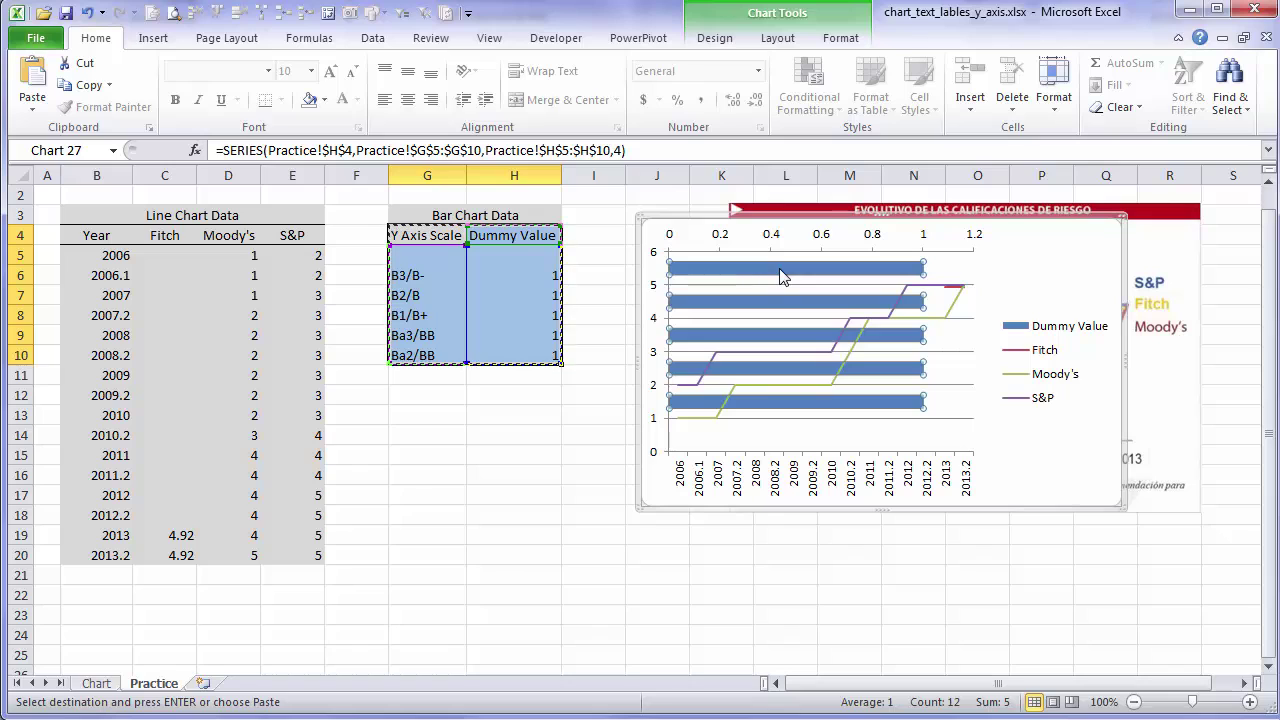
left_click(730, 245)
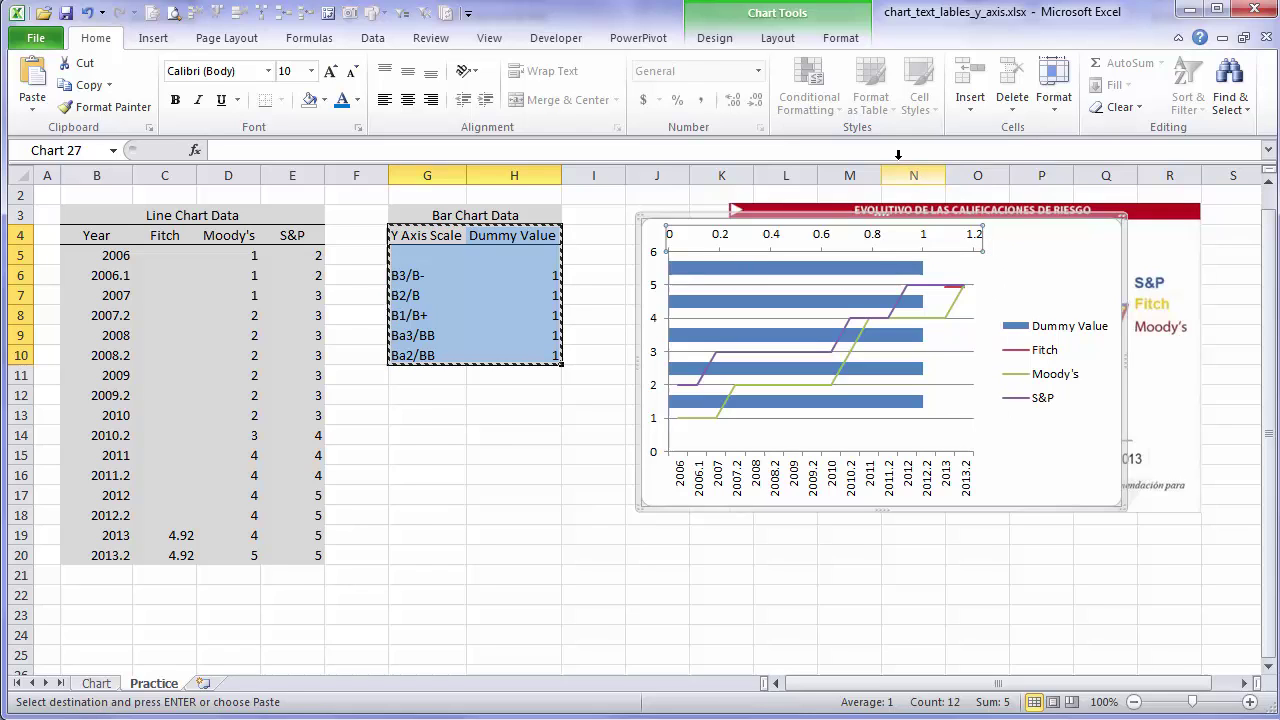
left_click(783, 40)
left_click(544, 90)
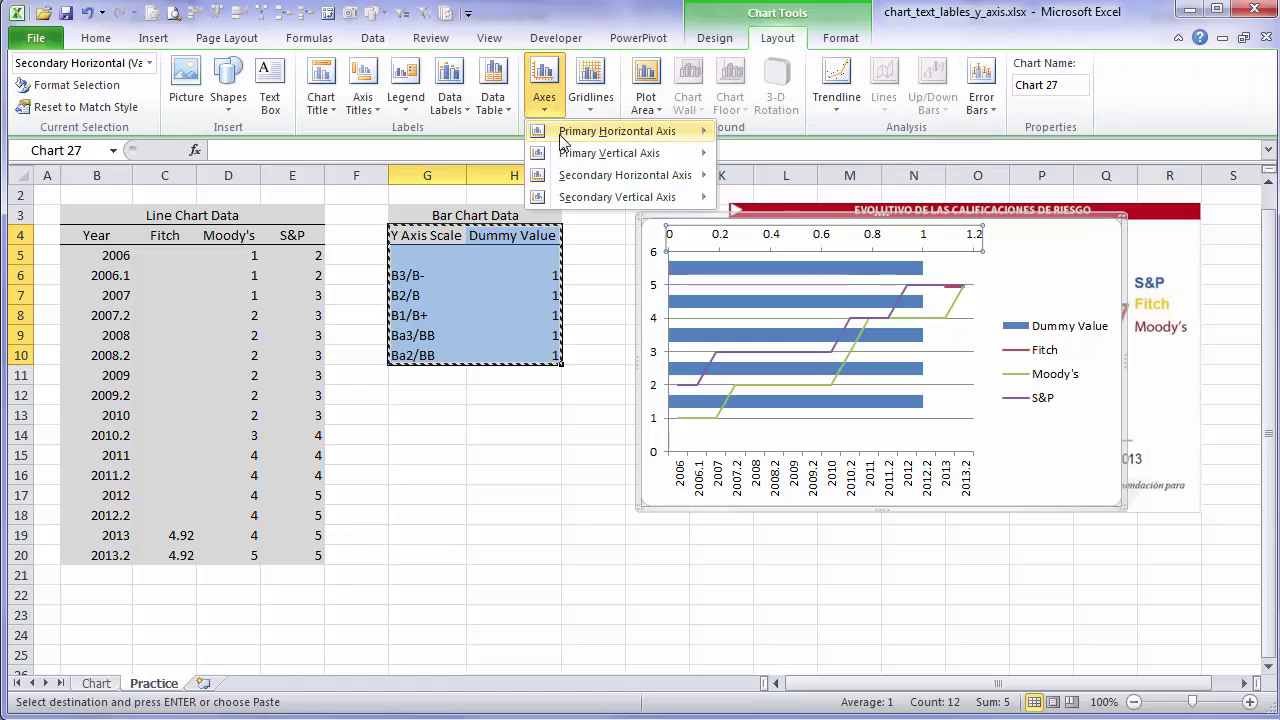
mouse_move(572, 203)
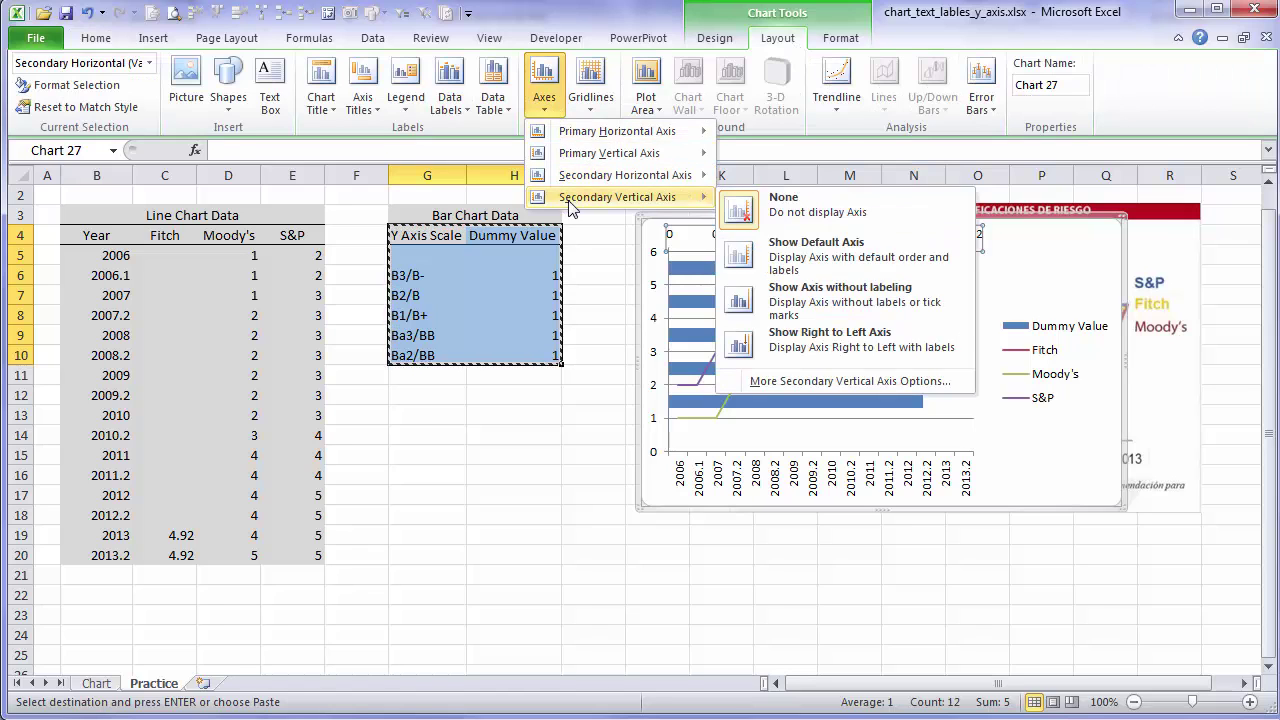
left_click(887, 251)
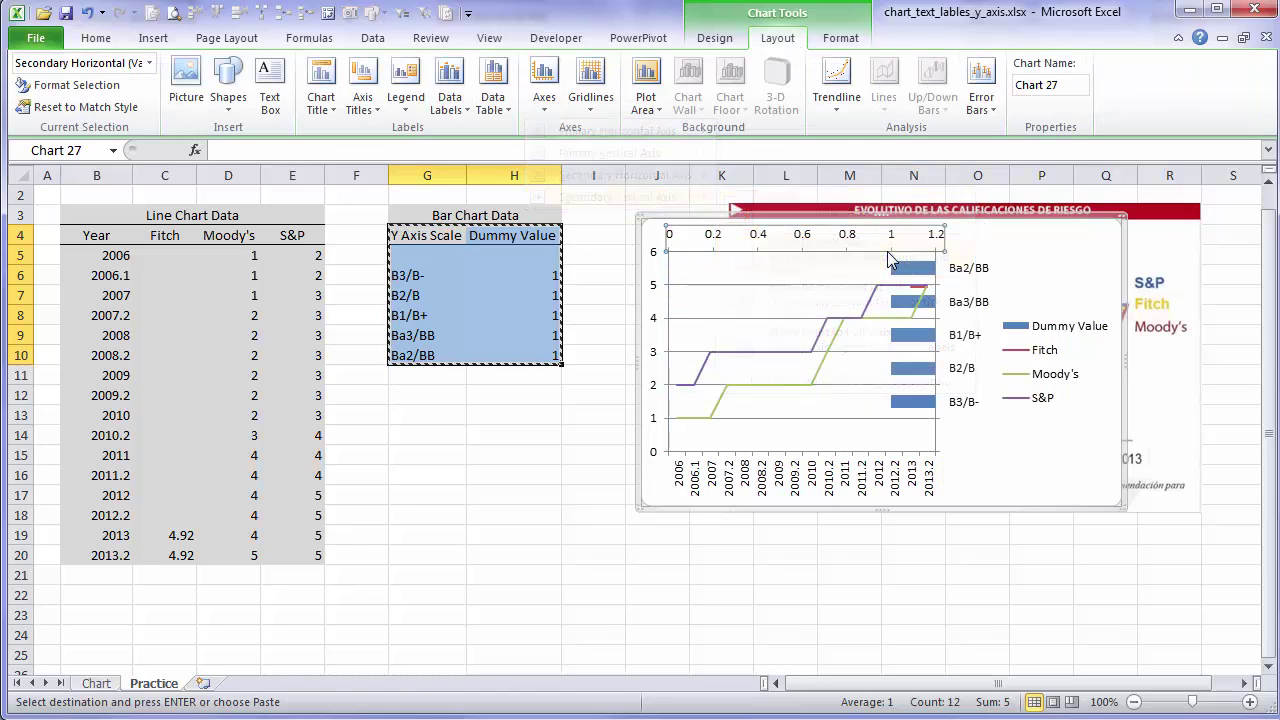
Delete the chart's secondary horizontal axis that runs from 0 to 1.2
left_click(980, 372)
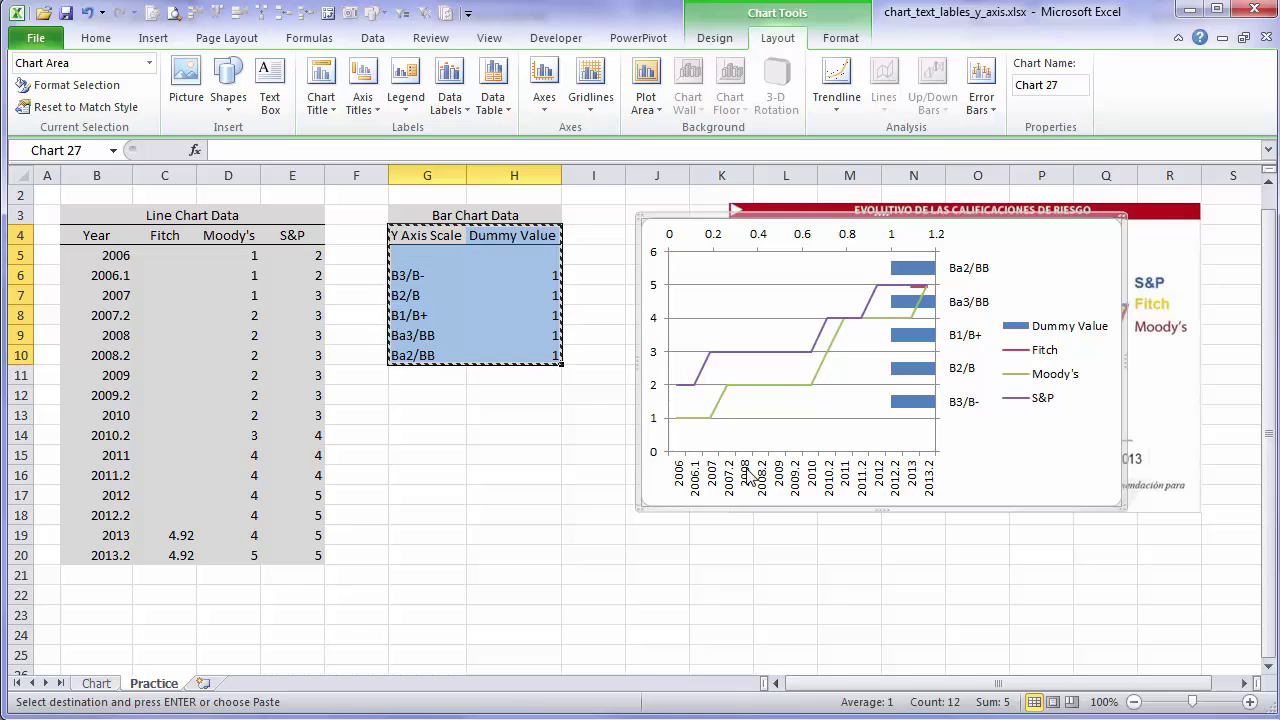
left_click(721, 241)
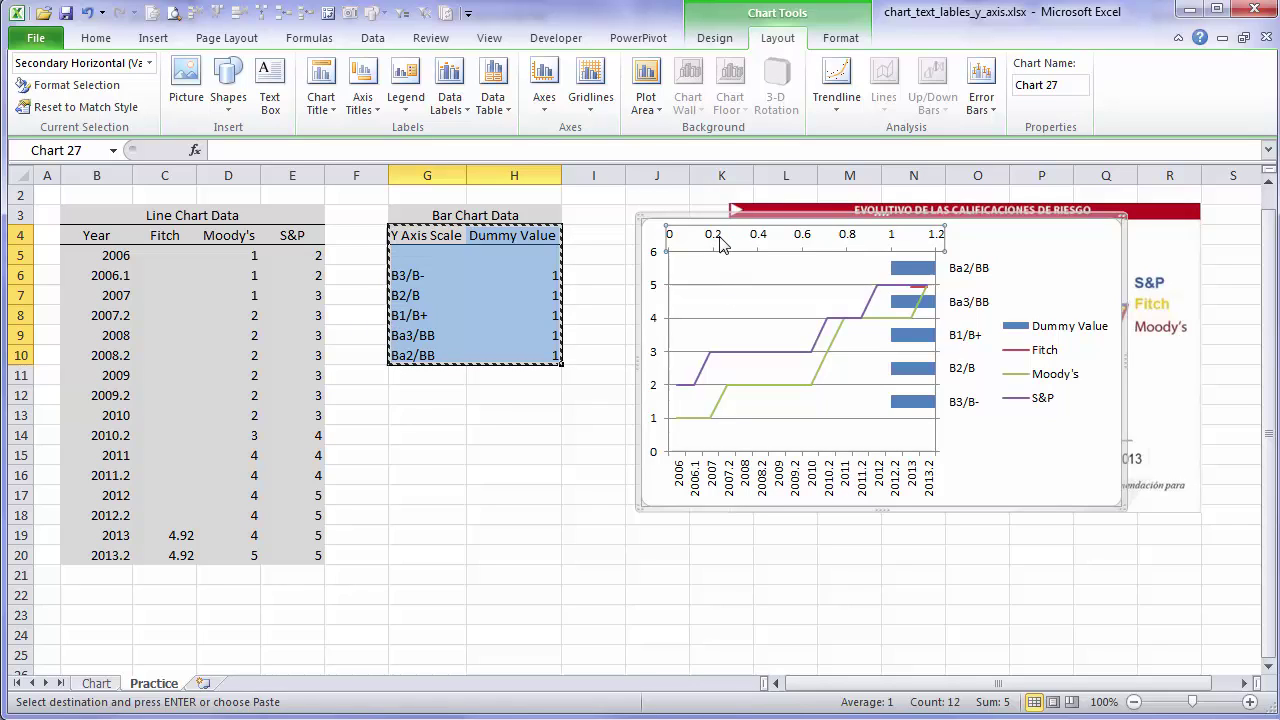
left_click(789, 236)
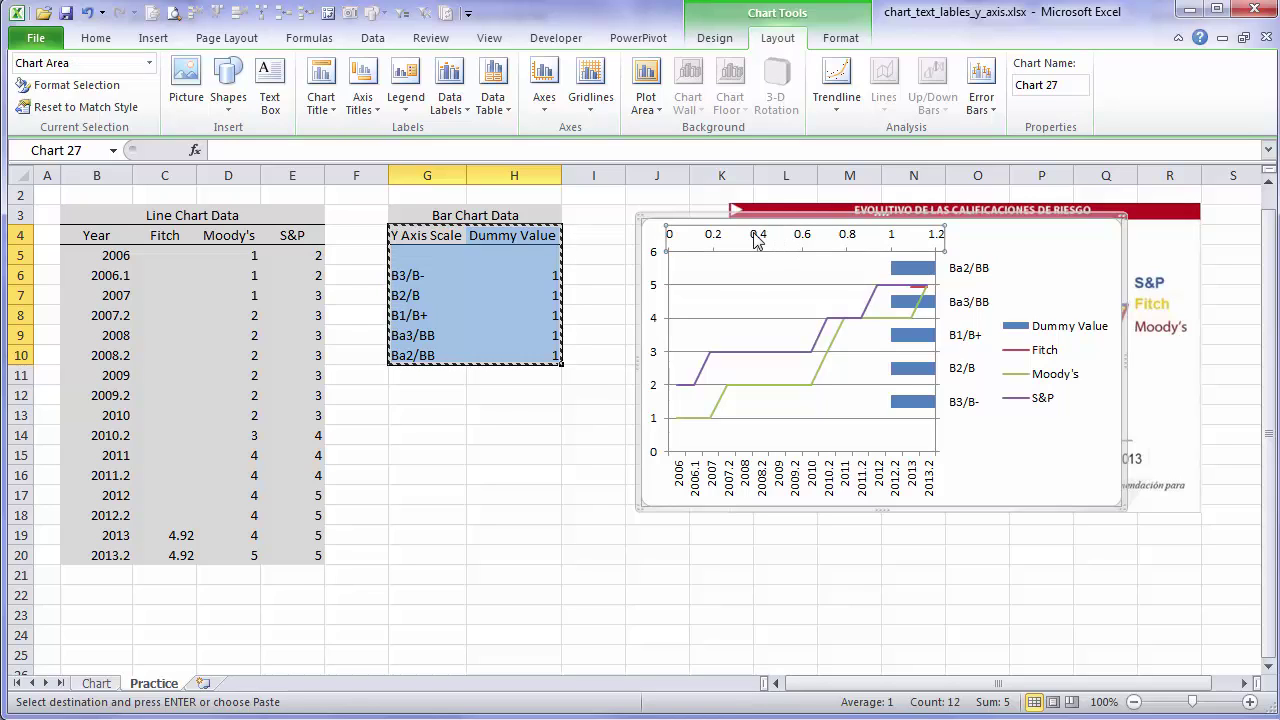
left_click(766, 238)
key("Delete")
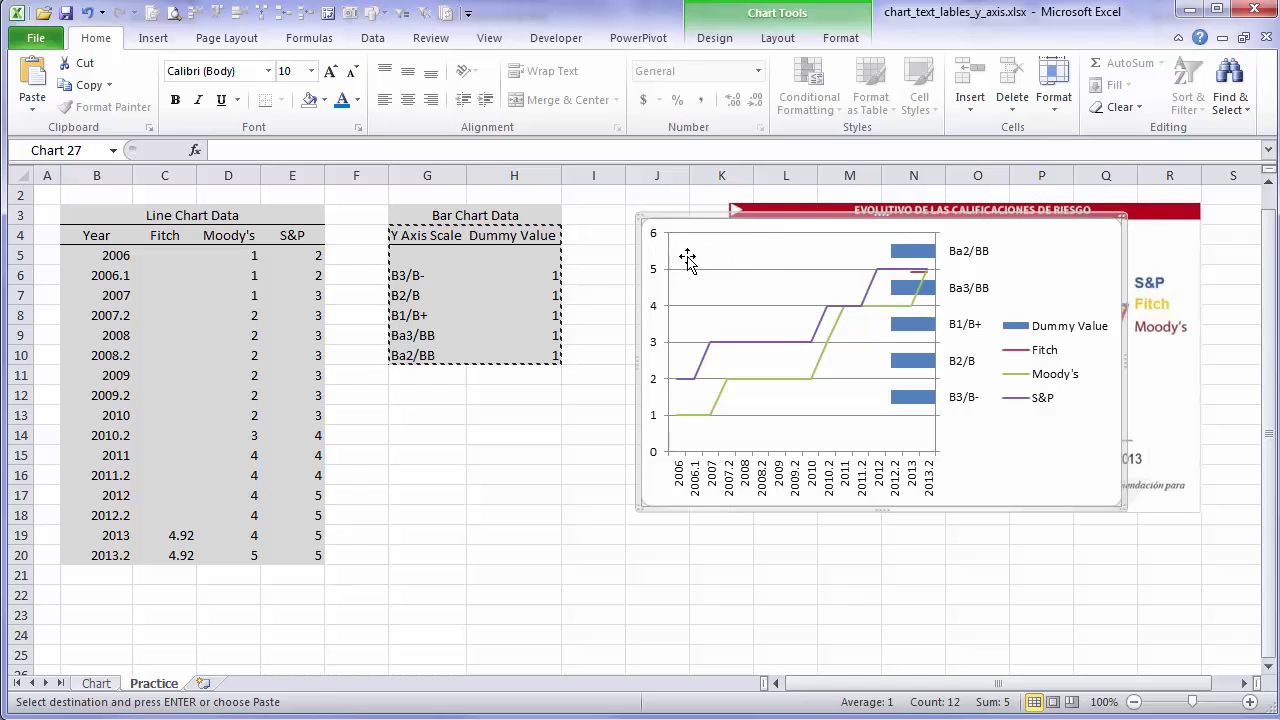
Fix the primary vertical axis scale at minimum 0.0, maximum 5 and major unit 1.0
double_click(655, 274)
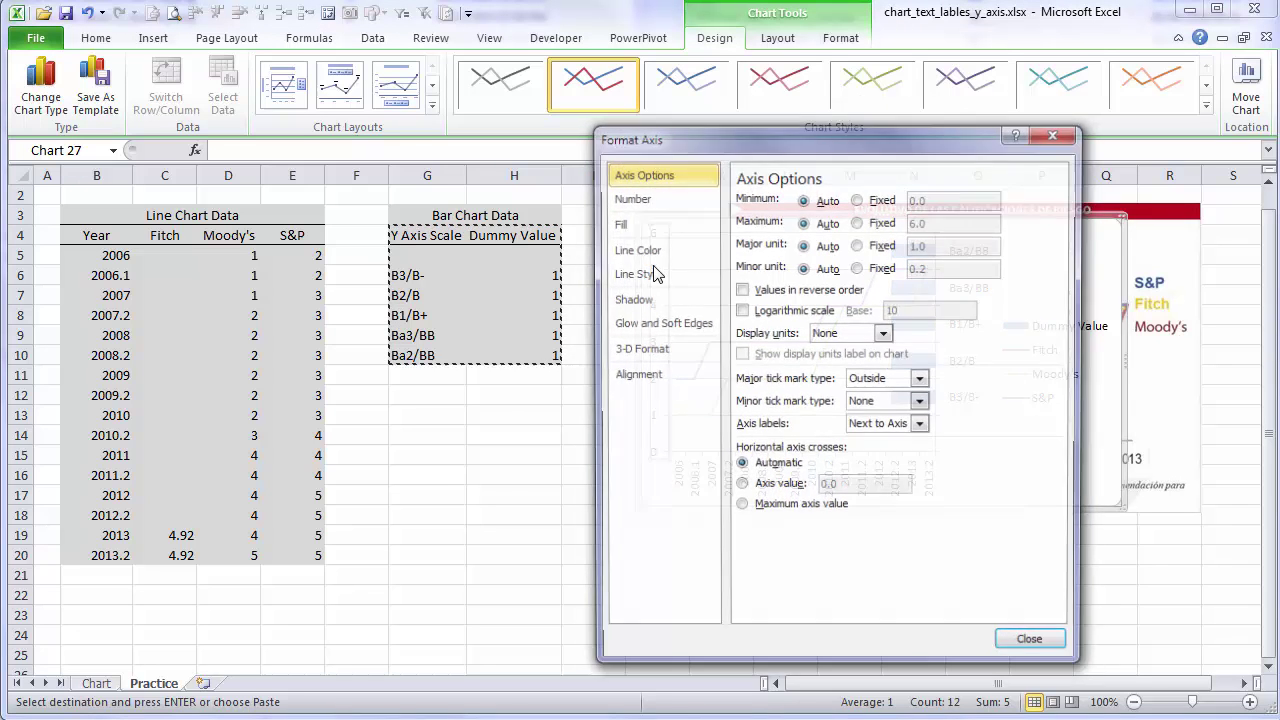
left_click_drag(687, 137, 232, 112)
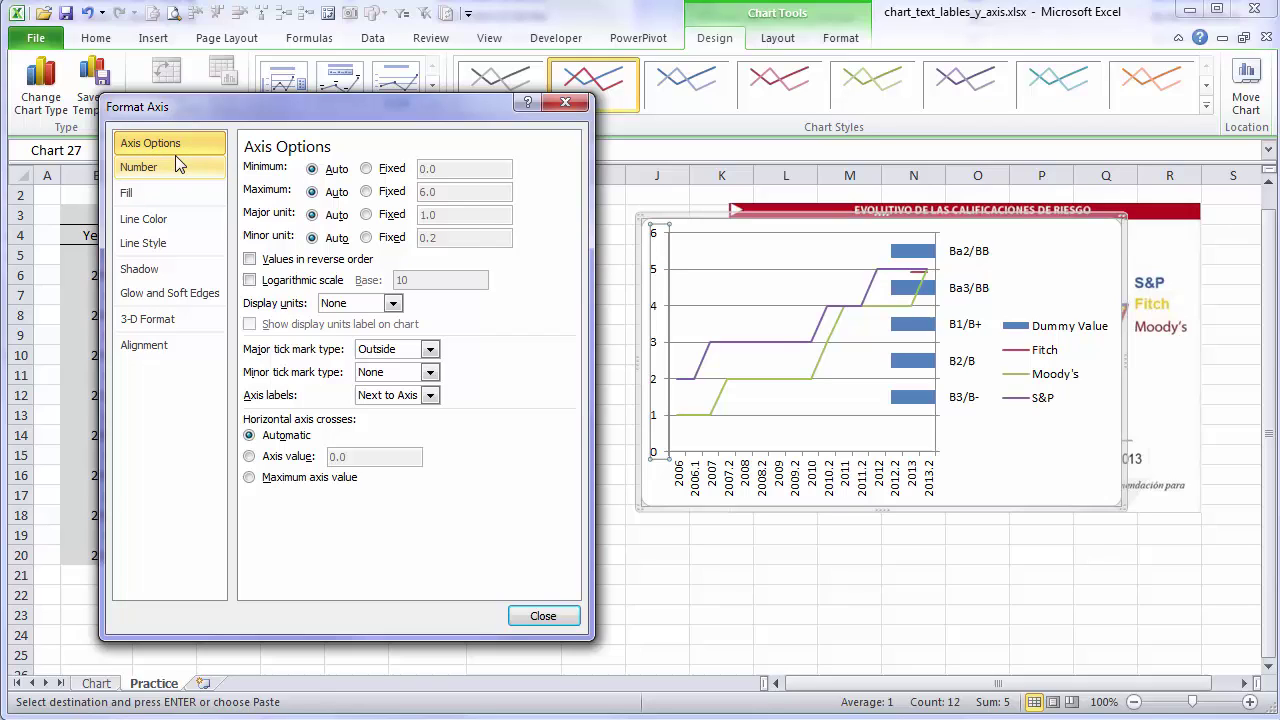
left_click(367, 170)
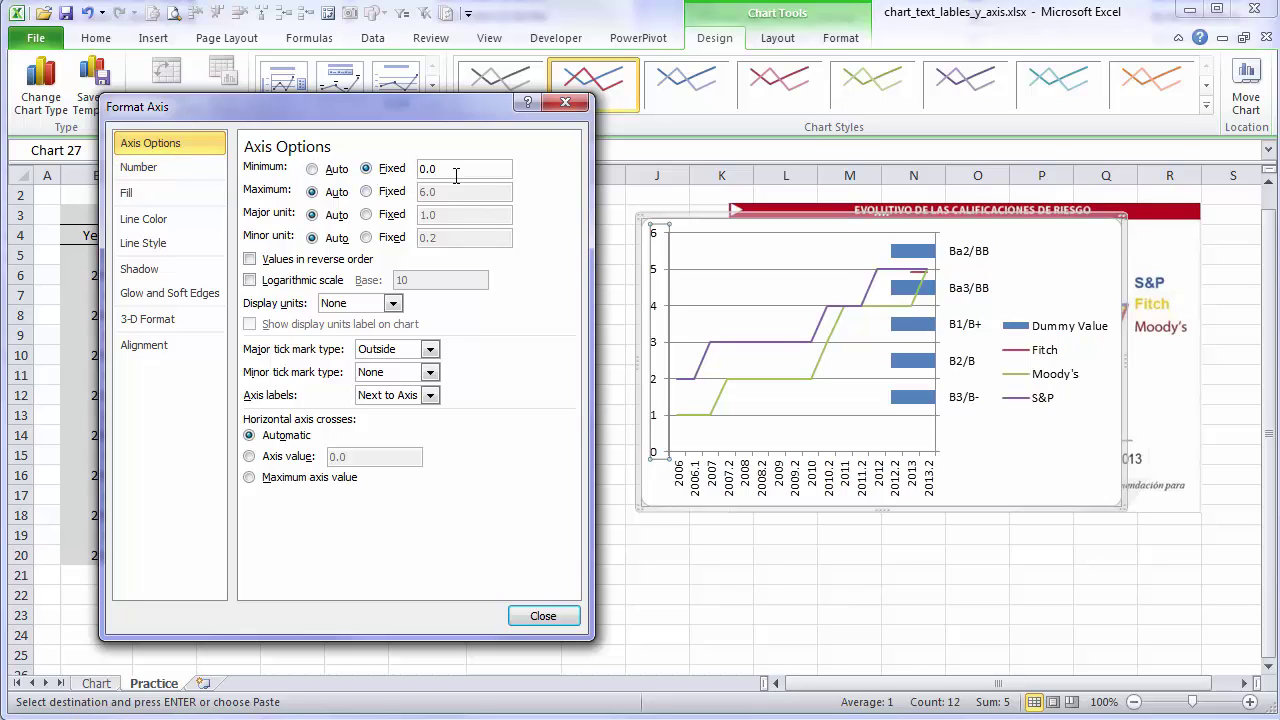
left_click(367, 192)
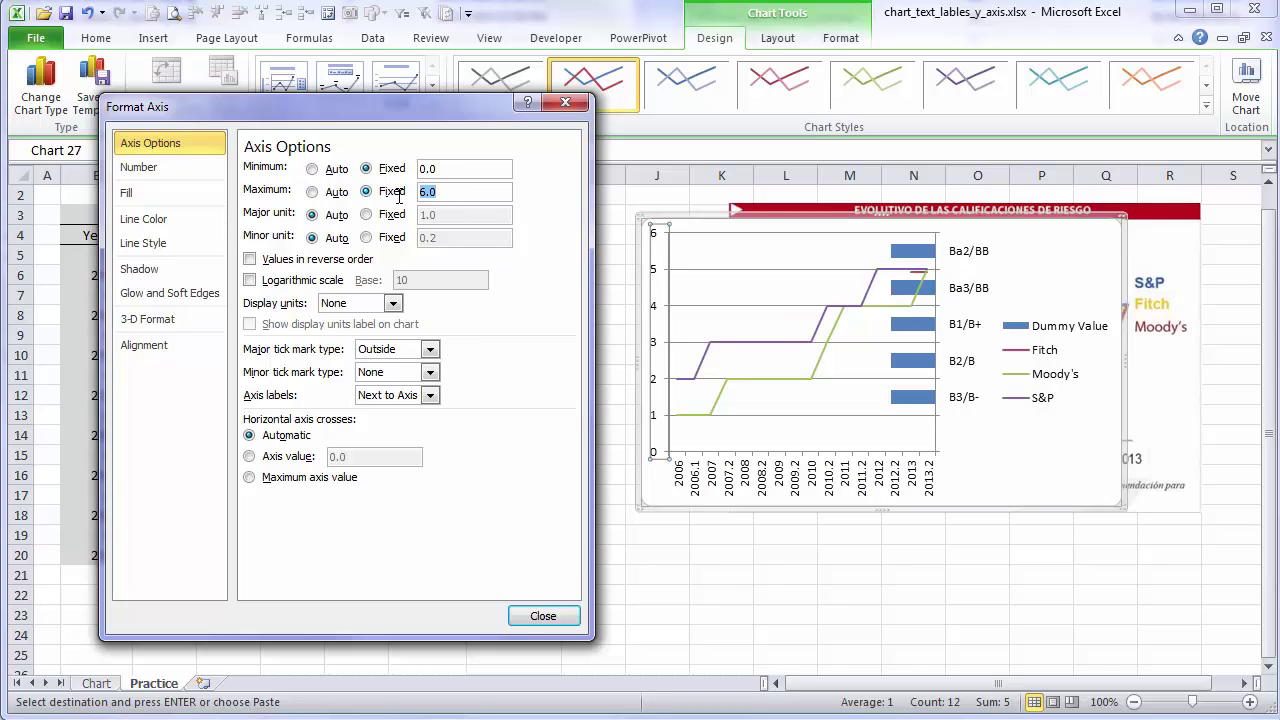
left_click_drag(415, 122, 816, 165)
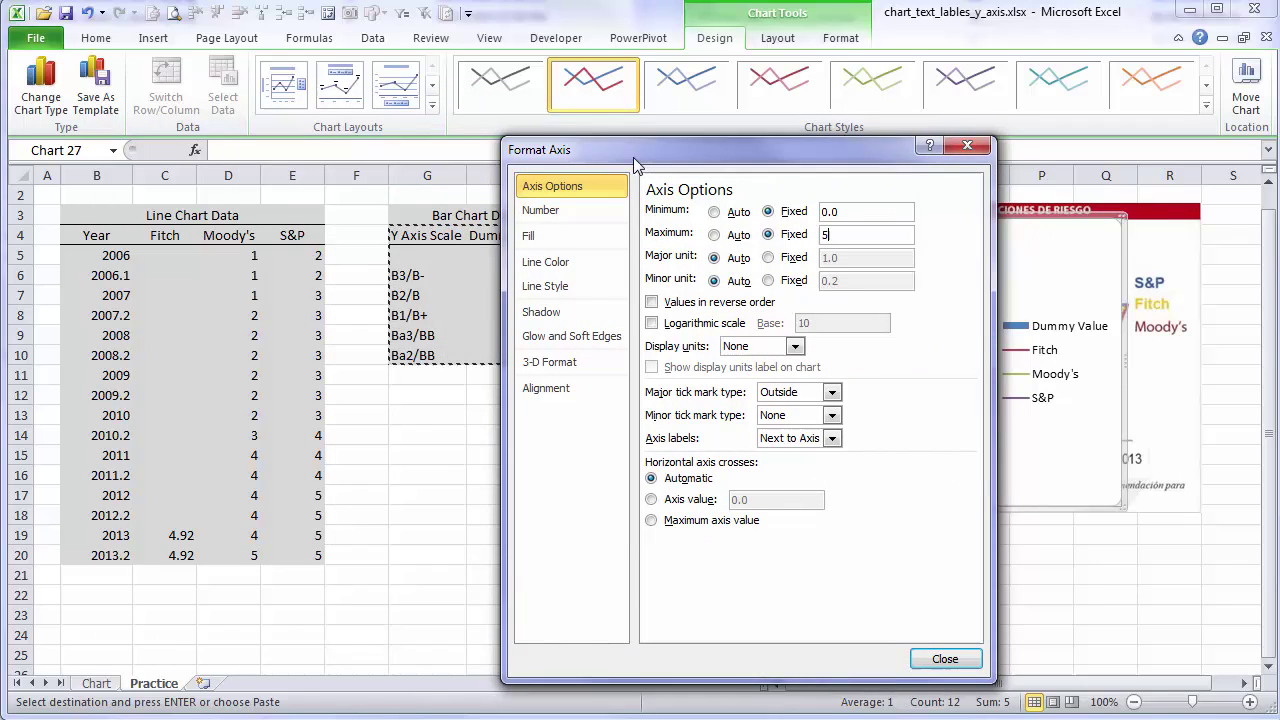
left_click_drag(633, 157, 236, 129)
left_click_drag(403, 122, 886, 154)
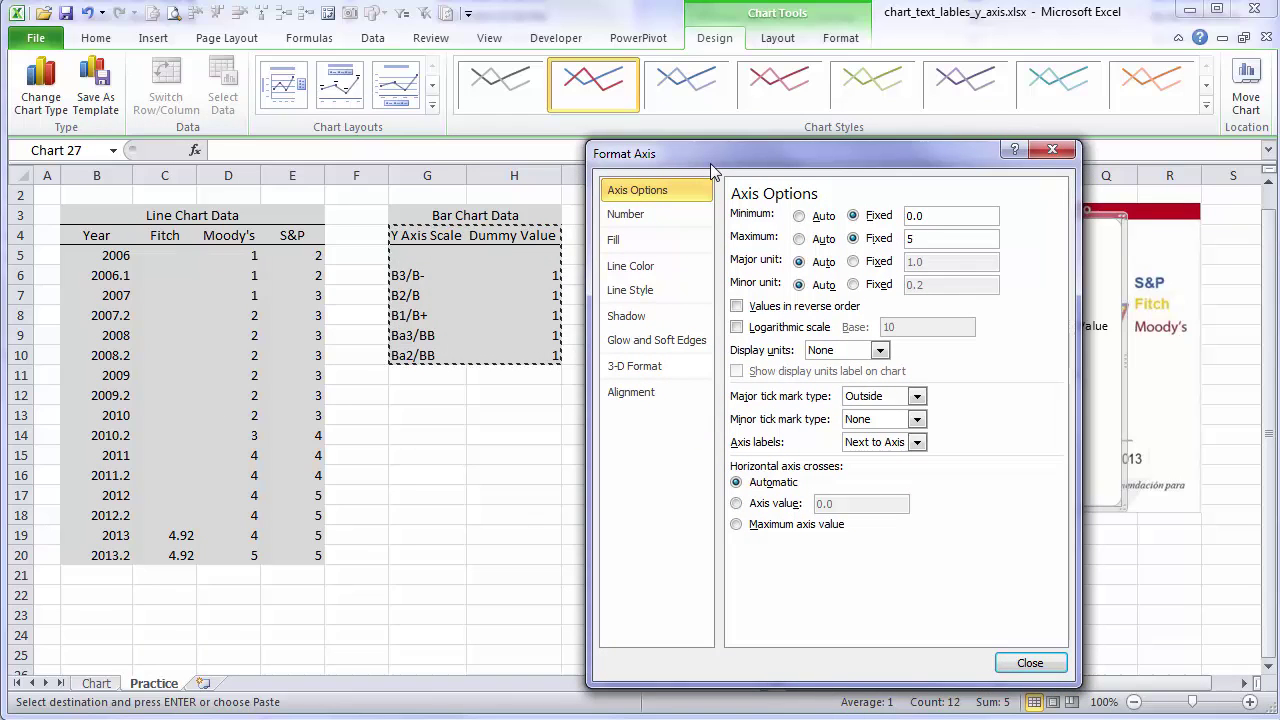
left_click_drag(712, 172, 268, 157)
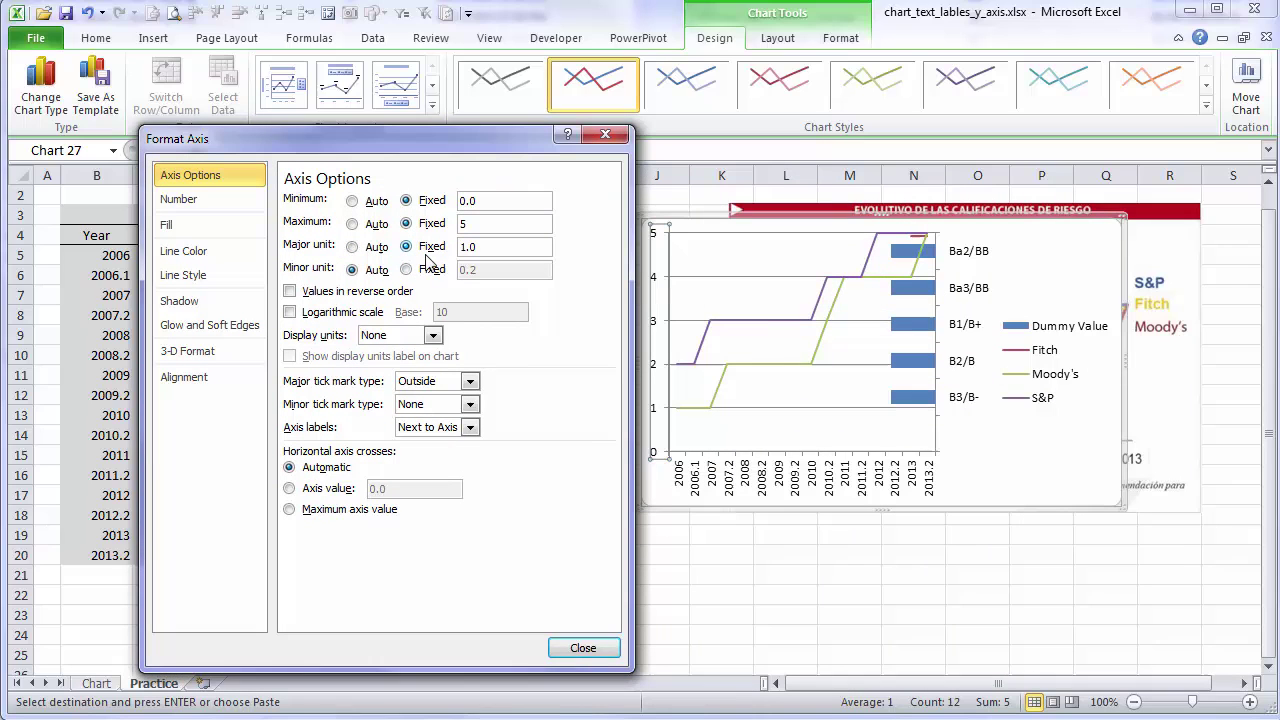
left_click_drag(435, 142, 397, 138)
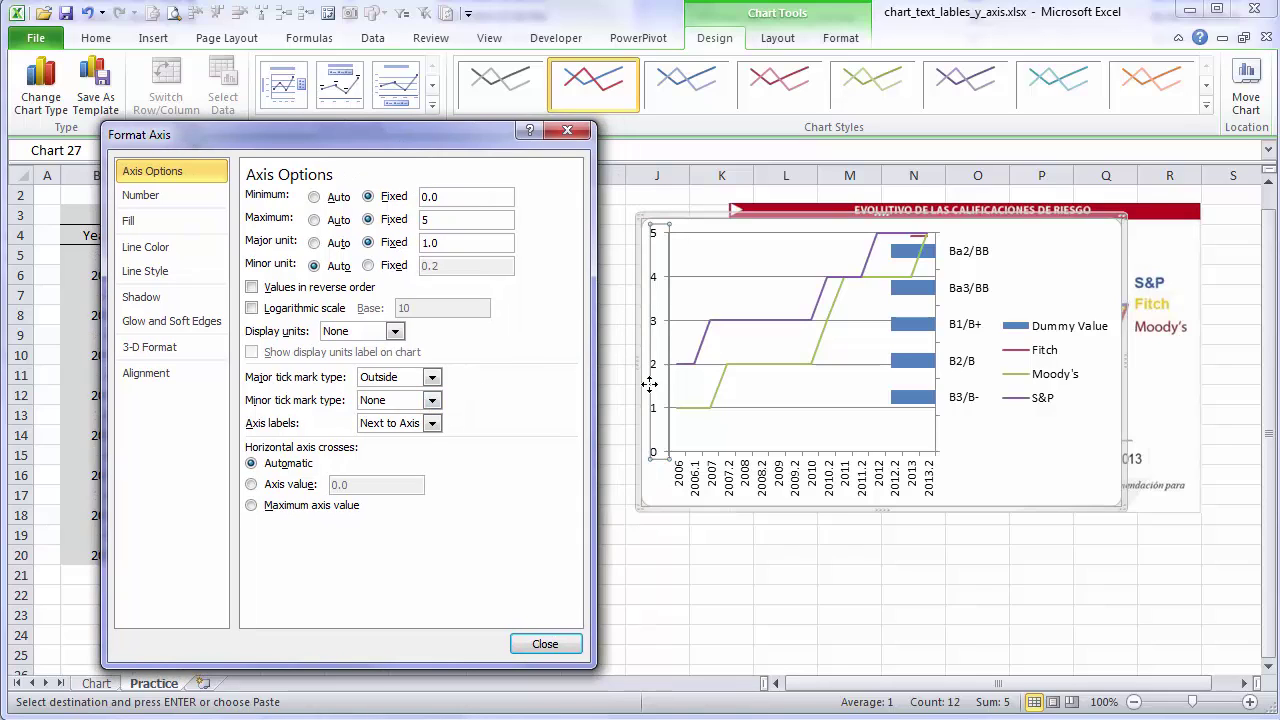
Hide the primary vertical axis by setting its major tick marks and labels to None and its line color to No line
left_click(431, 380)
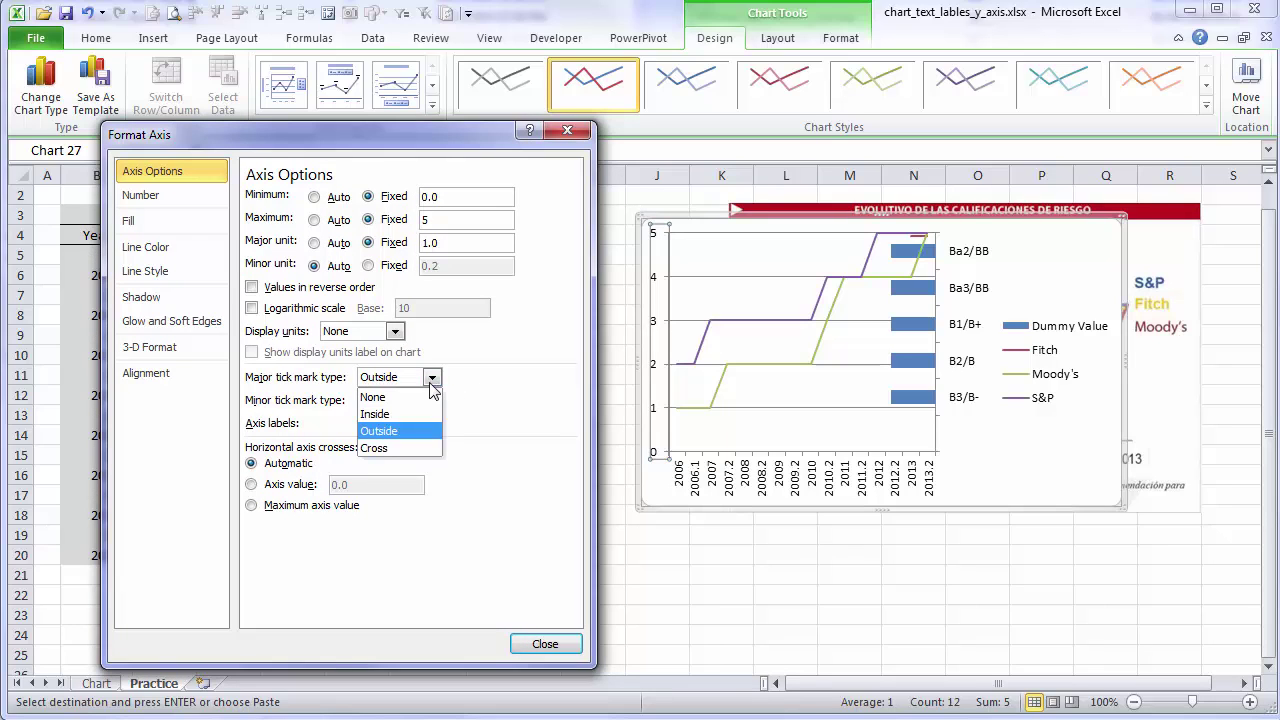
left_click(414, 403)
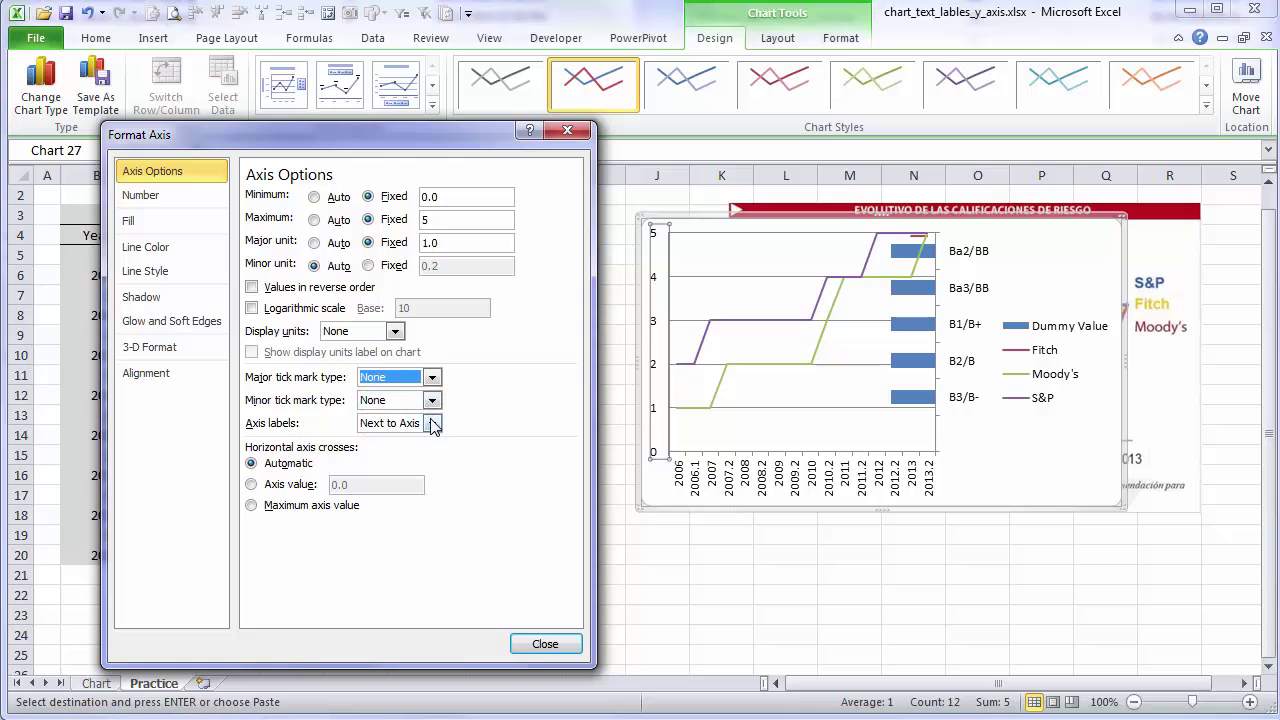
left_click(431, 423)
left_click(390, 494)
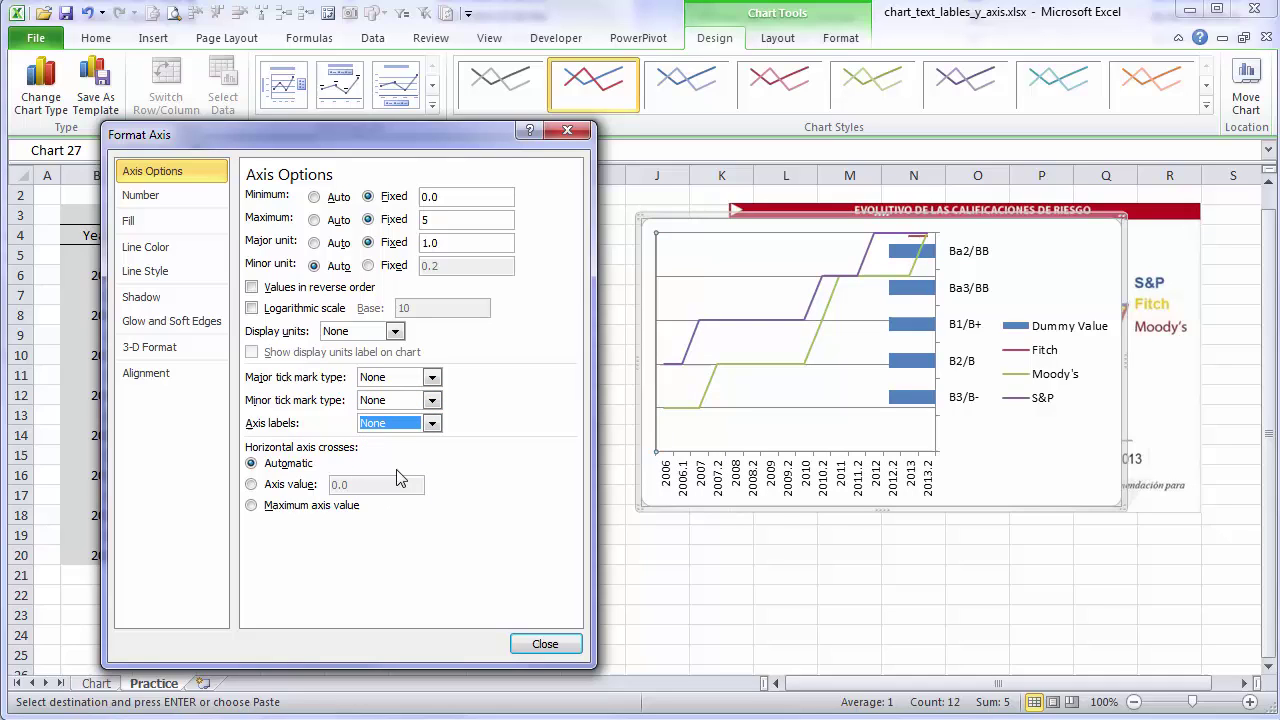
left_click(162, 247)
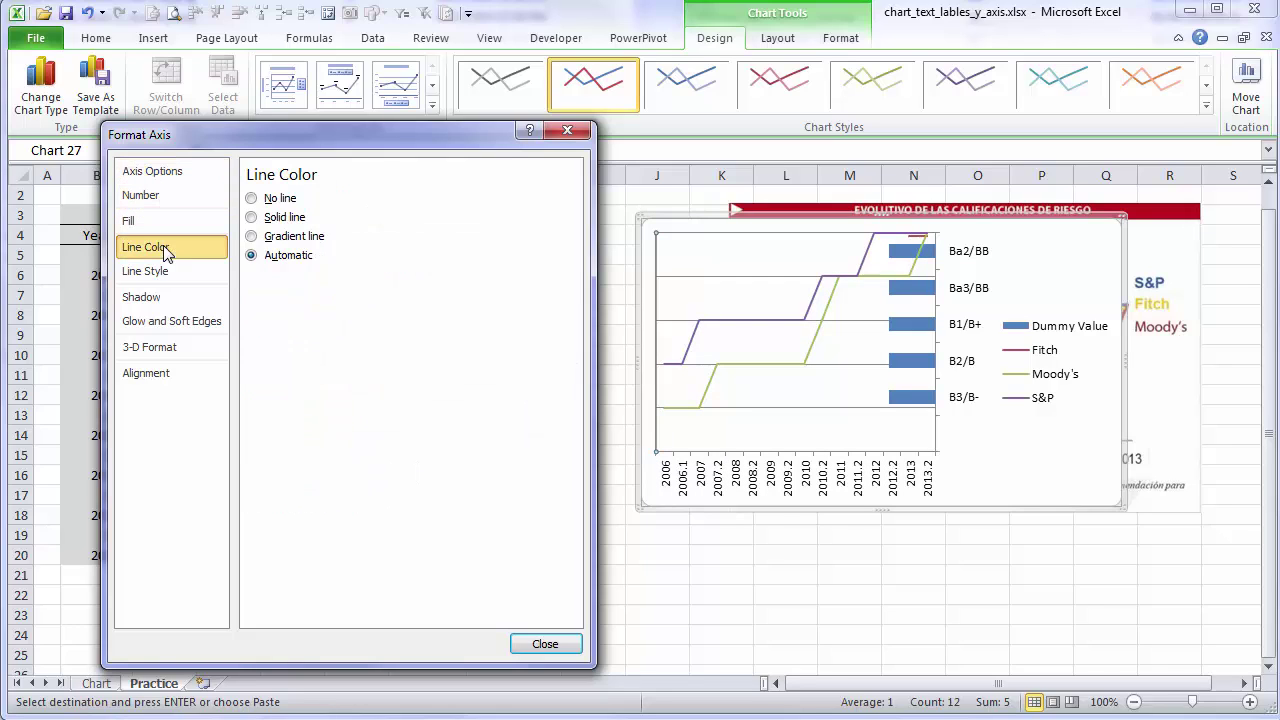
left_click(279, 199)
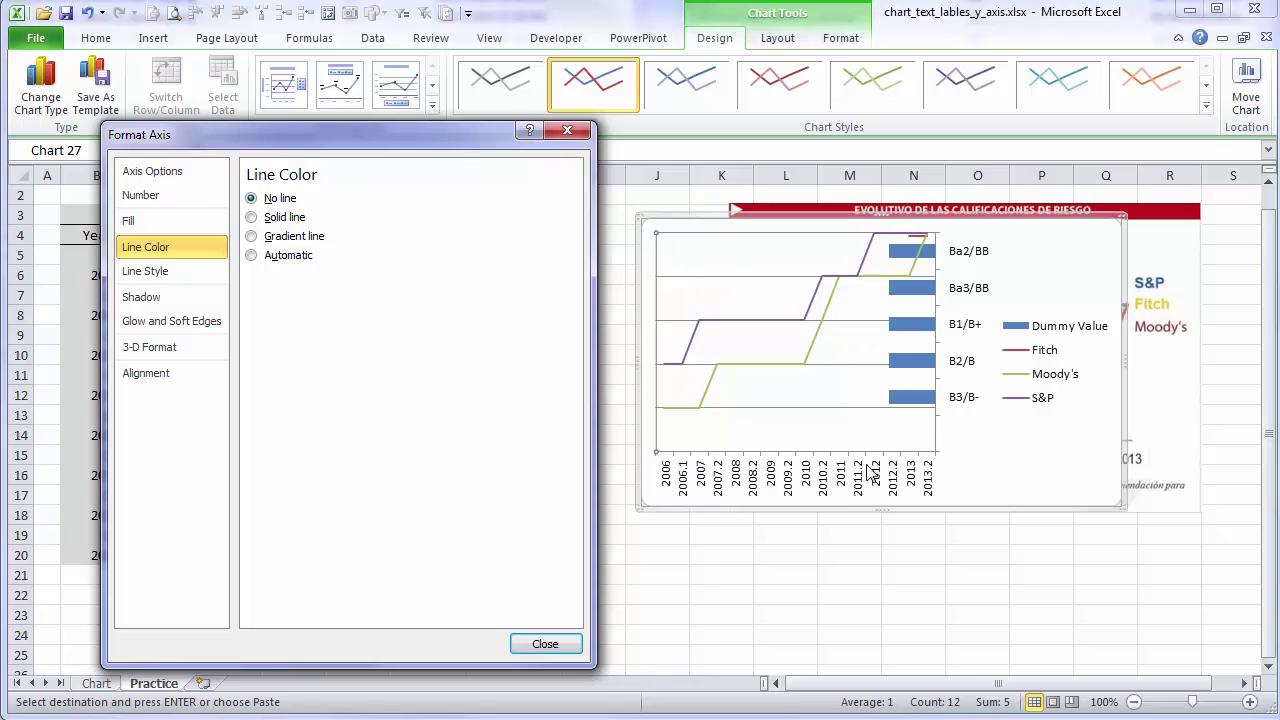
Set the horizontal year axis to a tick mark interval of 2, a label interval of 2 and no major tick marks
left_click(834, 486)
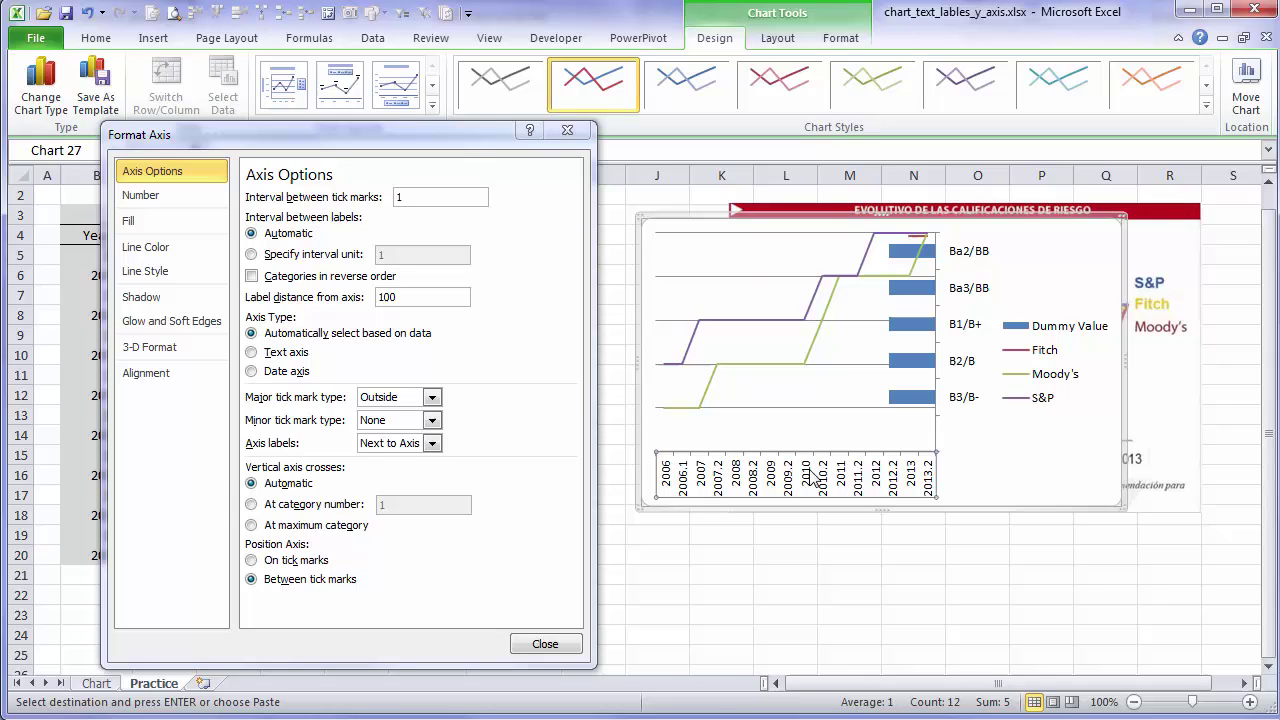
left_click(431, 201)
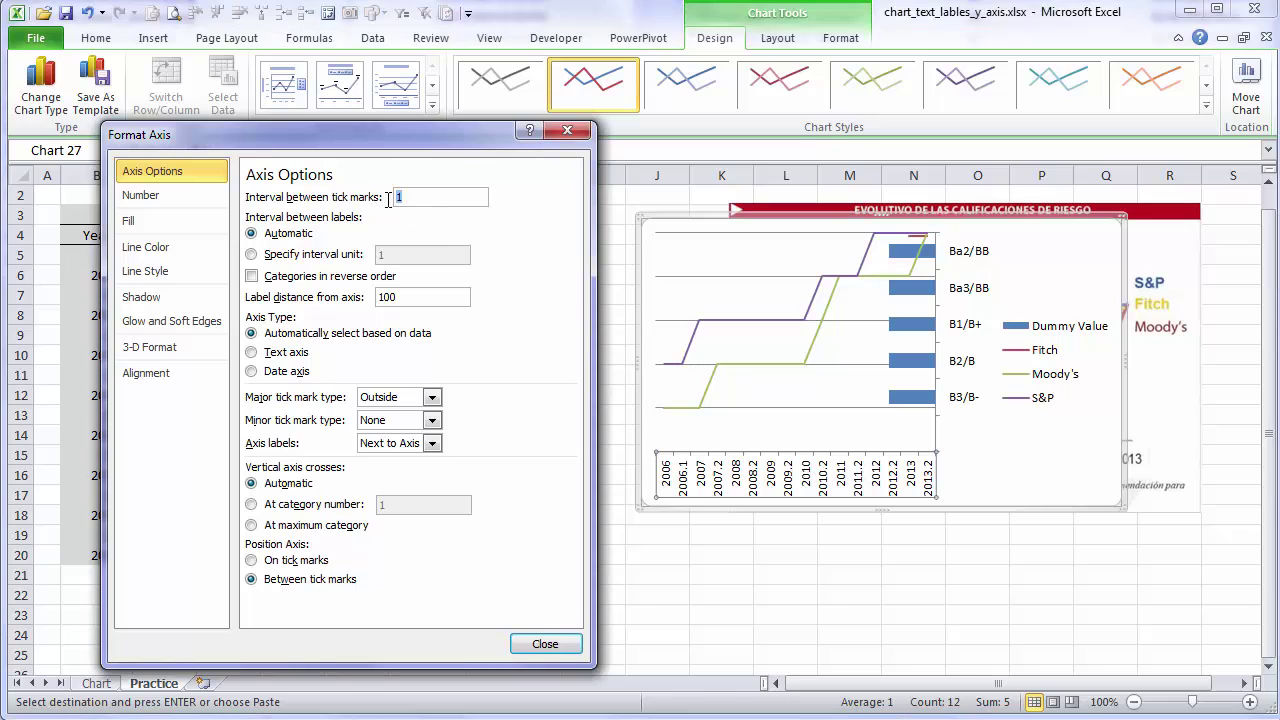
type("2")
left_click(279, 256)
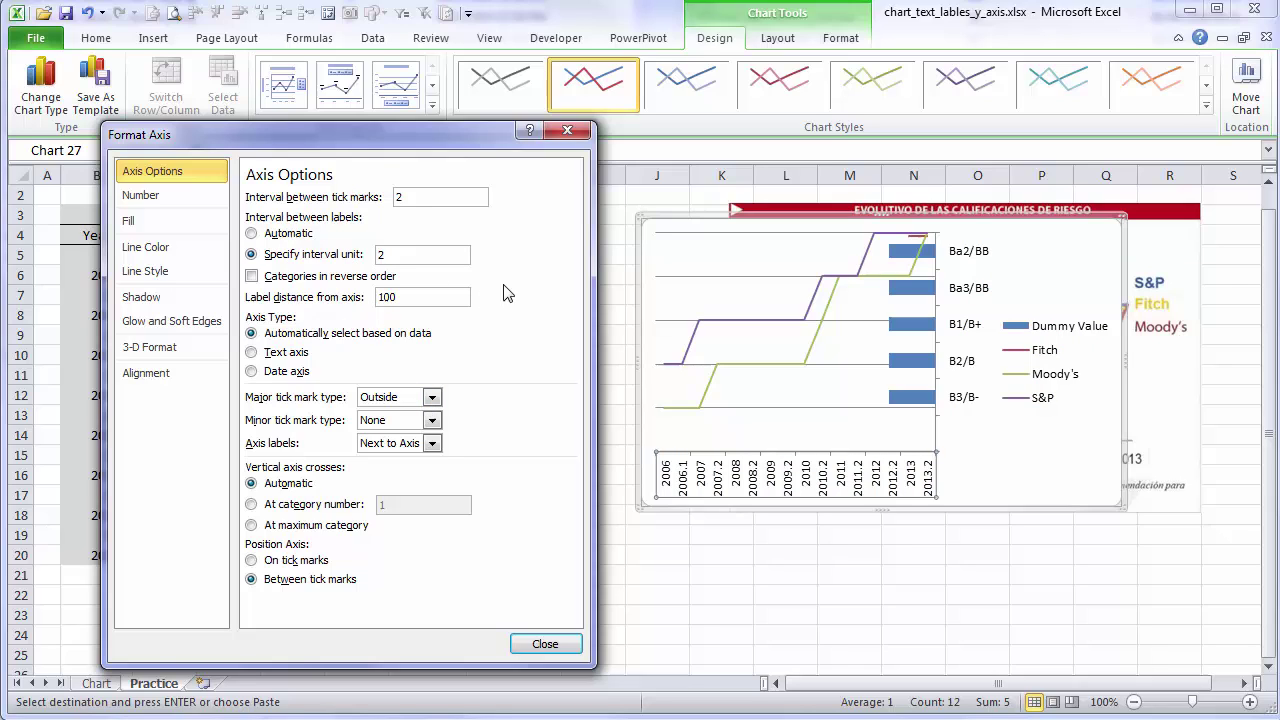
left_click(432, 397)
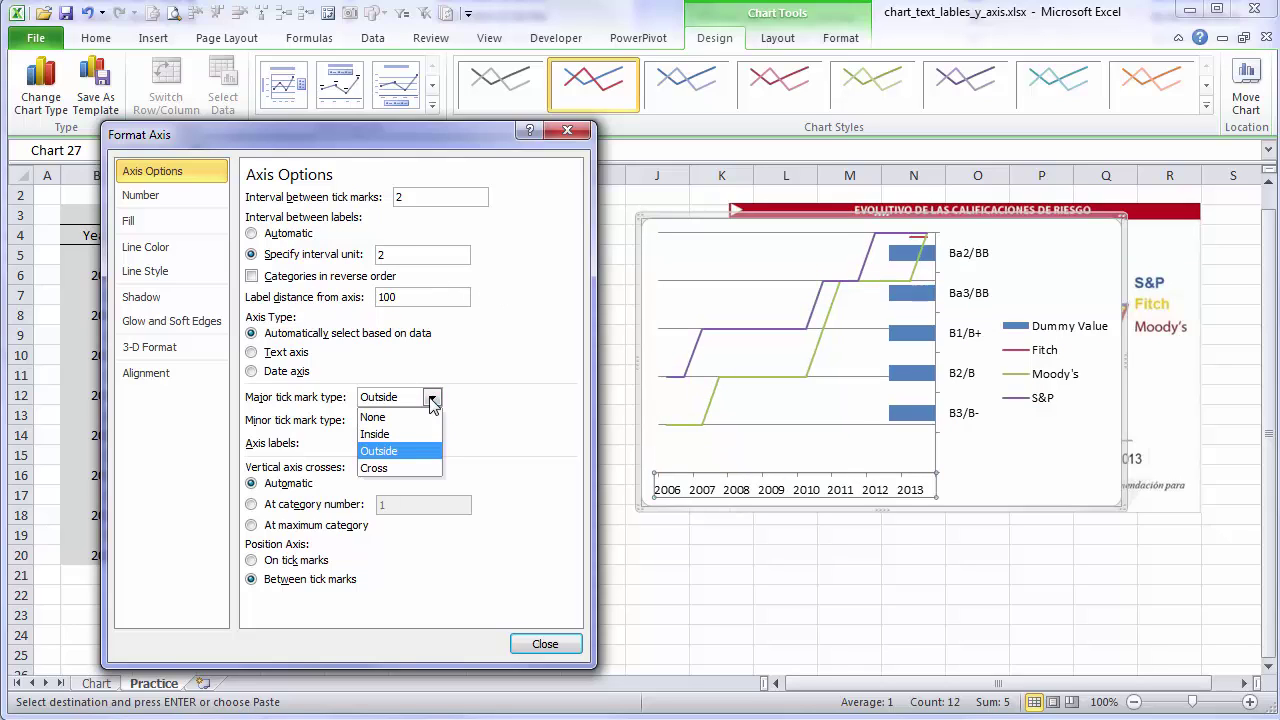
left_click(408, 415)
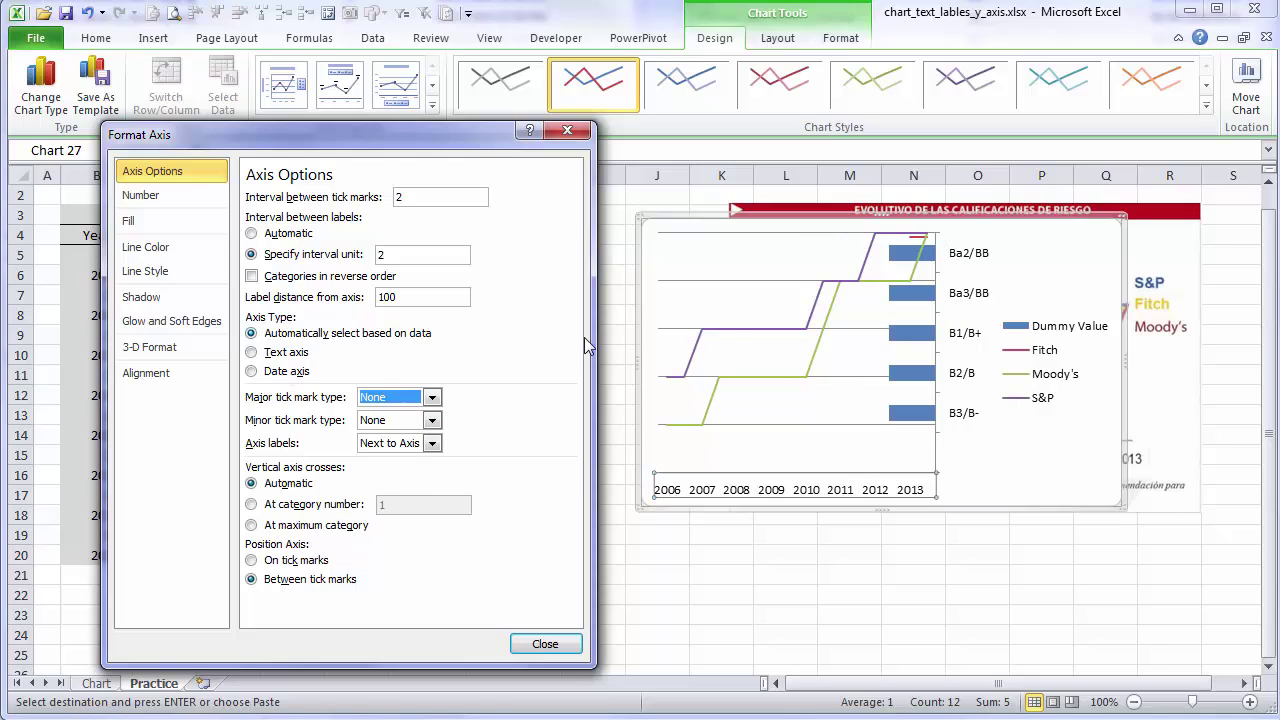
Set the secondary vertical axis with the credit ratings to no major tick marks and Low axis labels
left_click(960, 342)
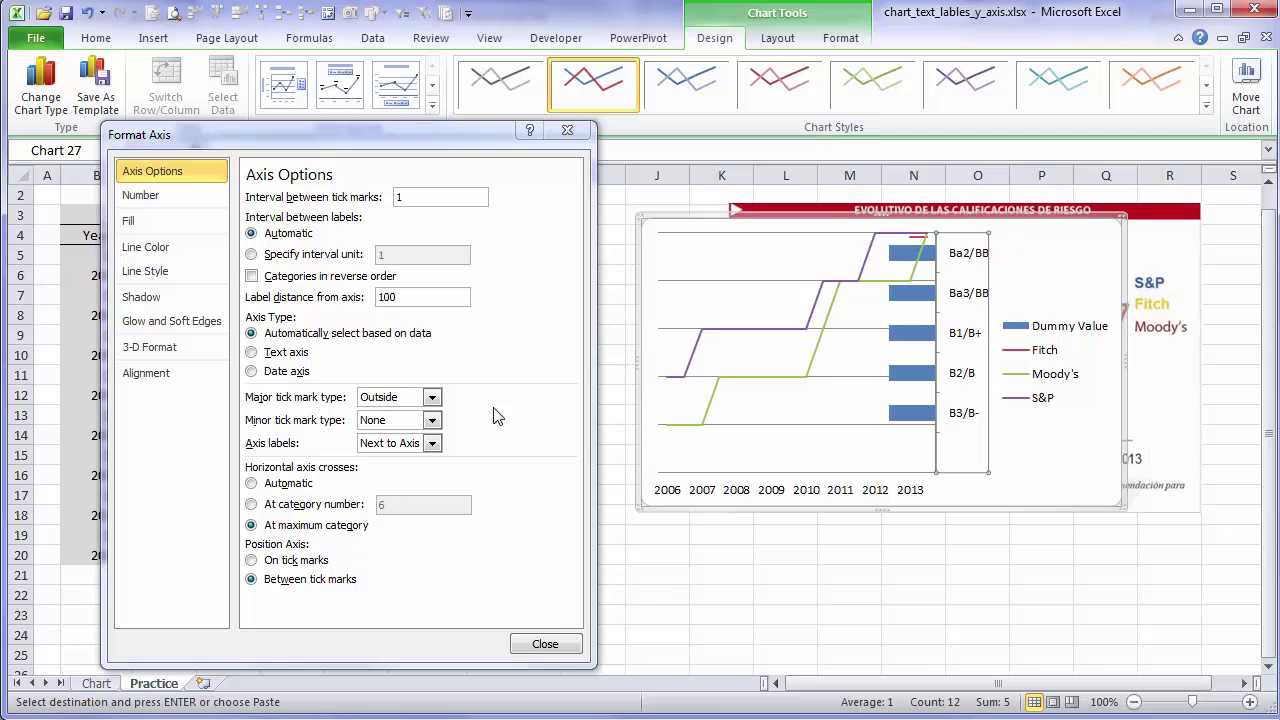
left_click(431, 399)
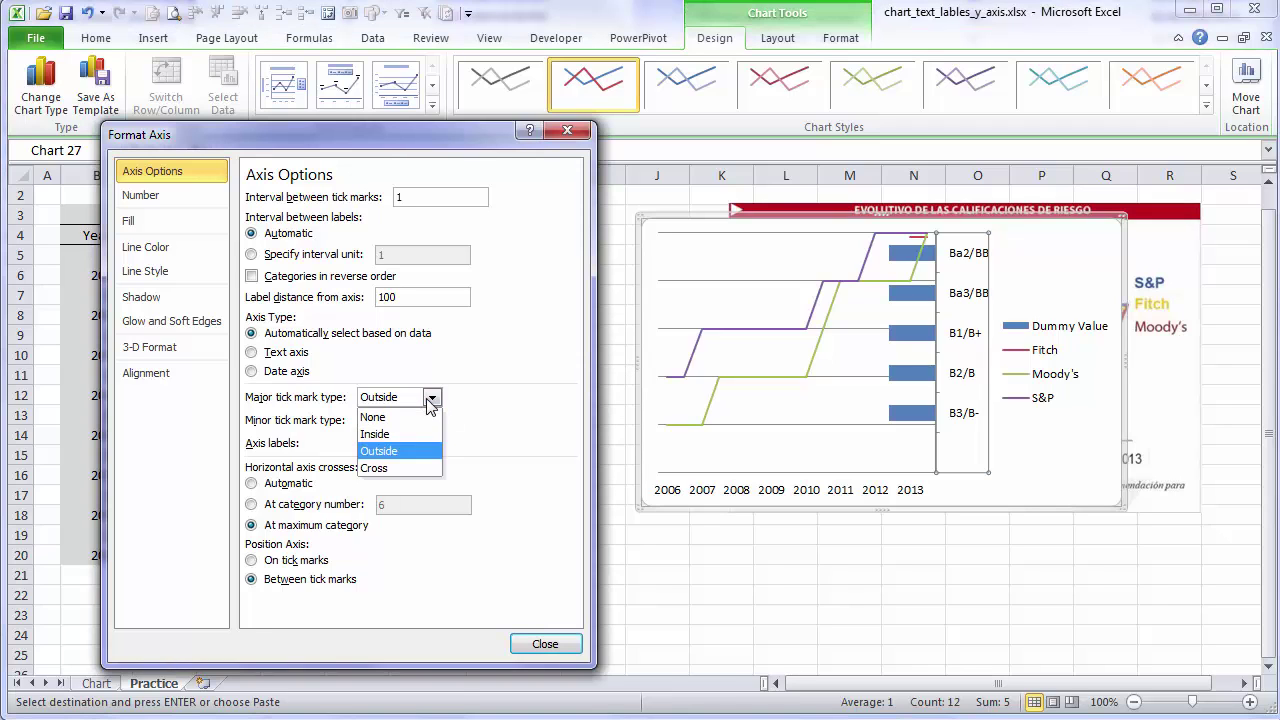
left_click(431, 417)
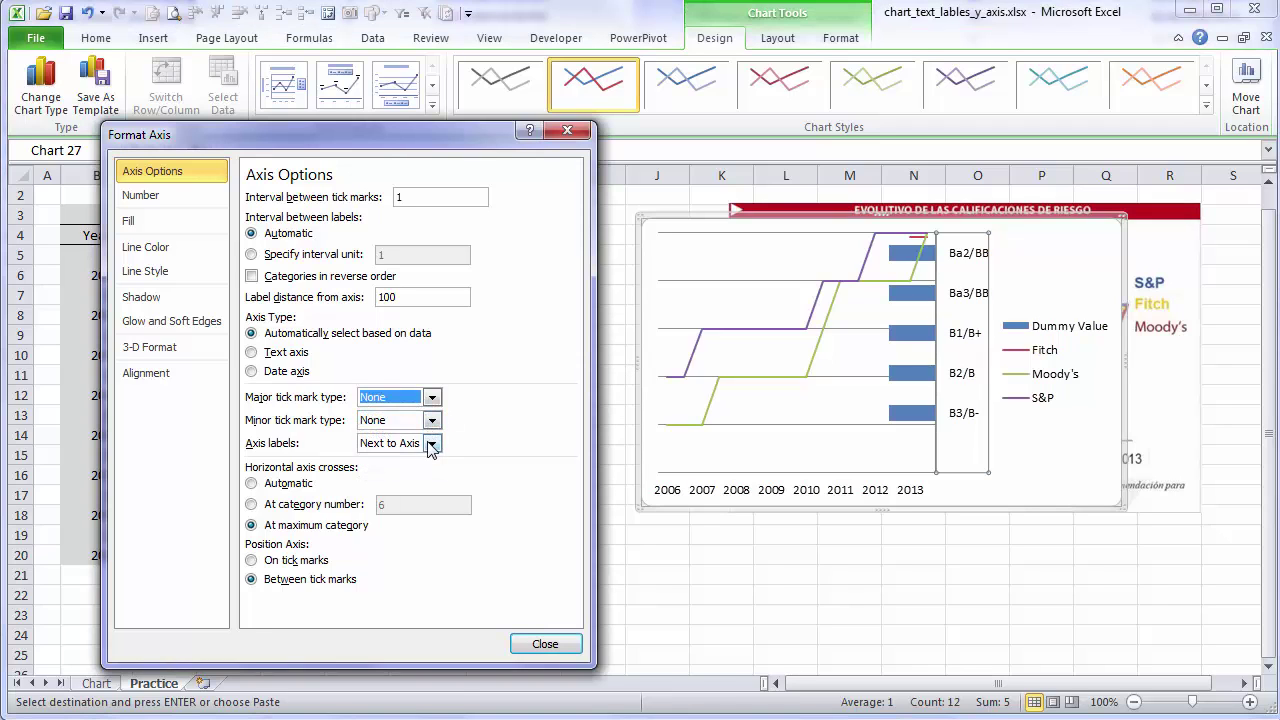
left_click(431, 443)
left_click(399, 497)
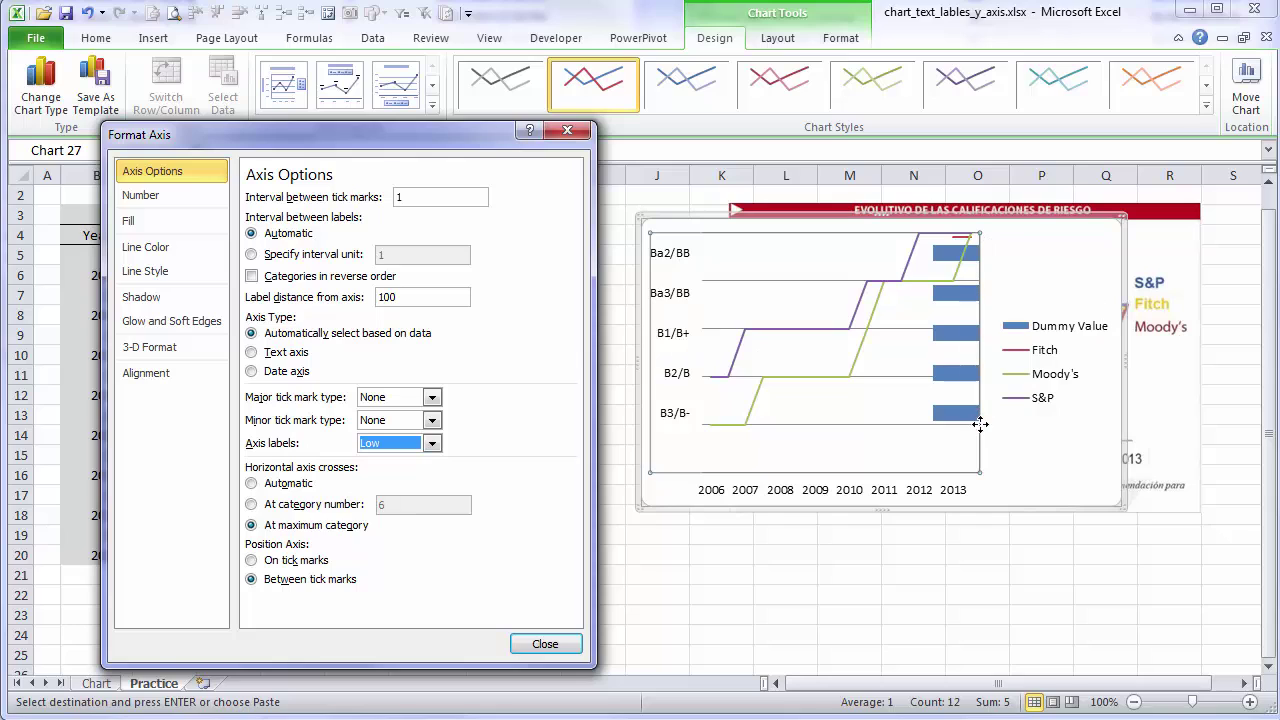
Remove the credit rating axis line and position the axis on tick marks
left_click(187, 250)
left_click(268, 198)
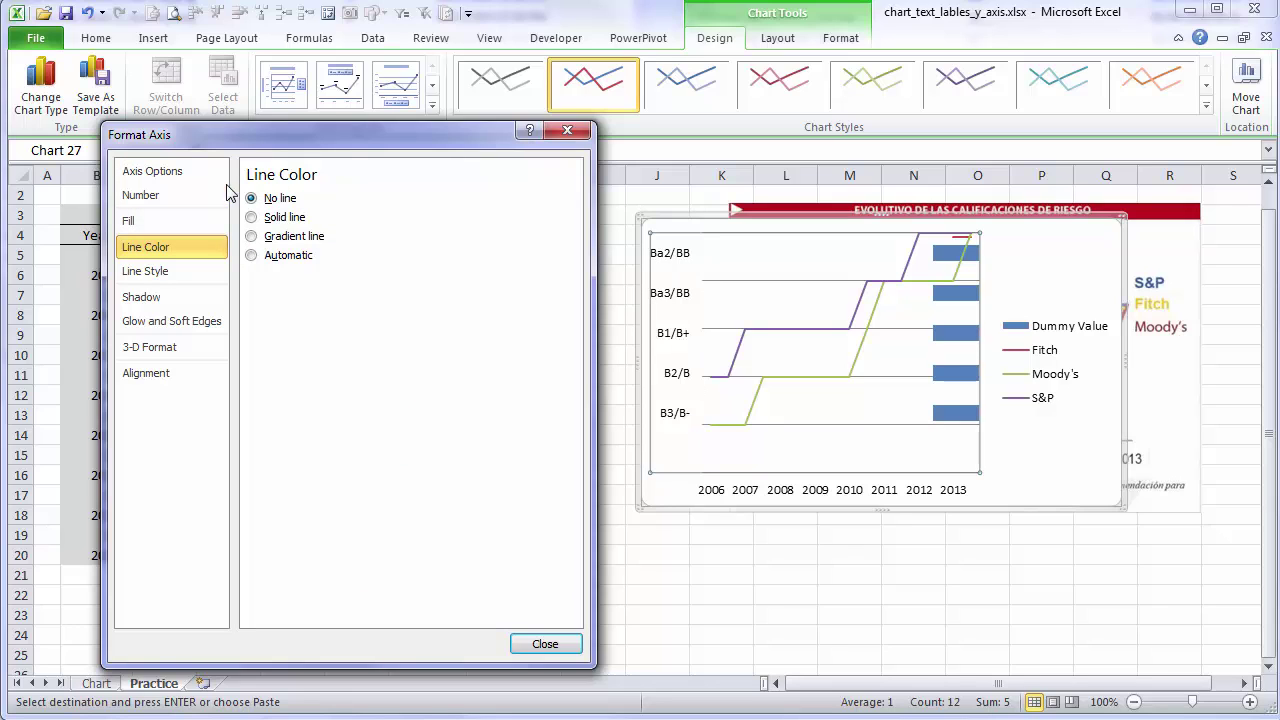
left_click(152, 171)
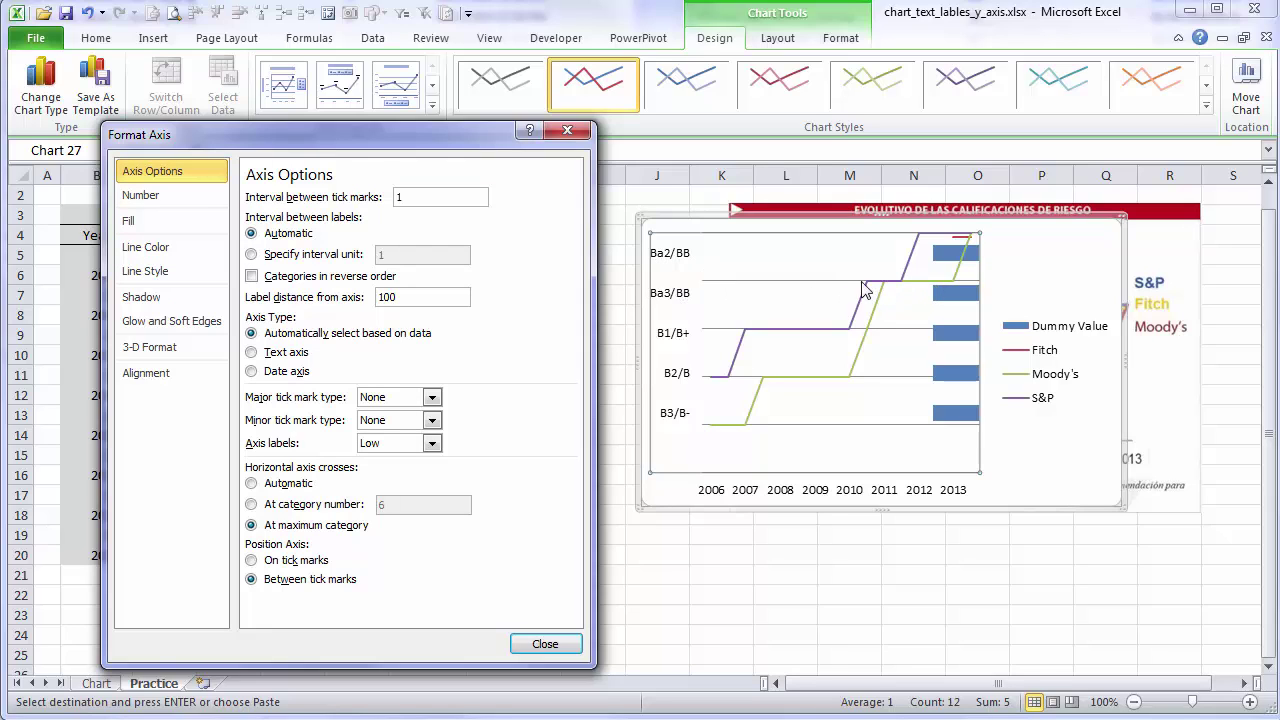
left_click(251, 561)
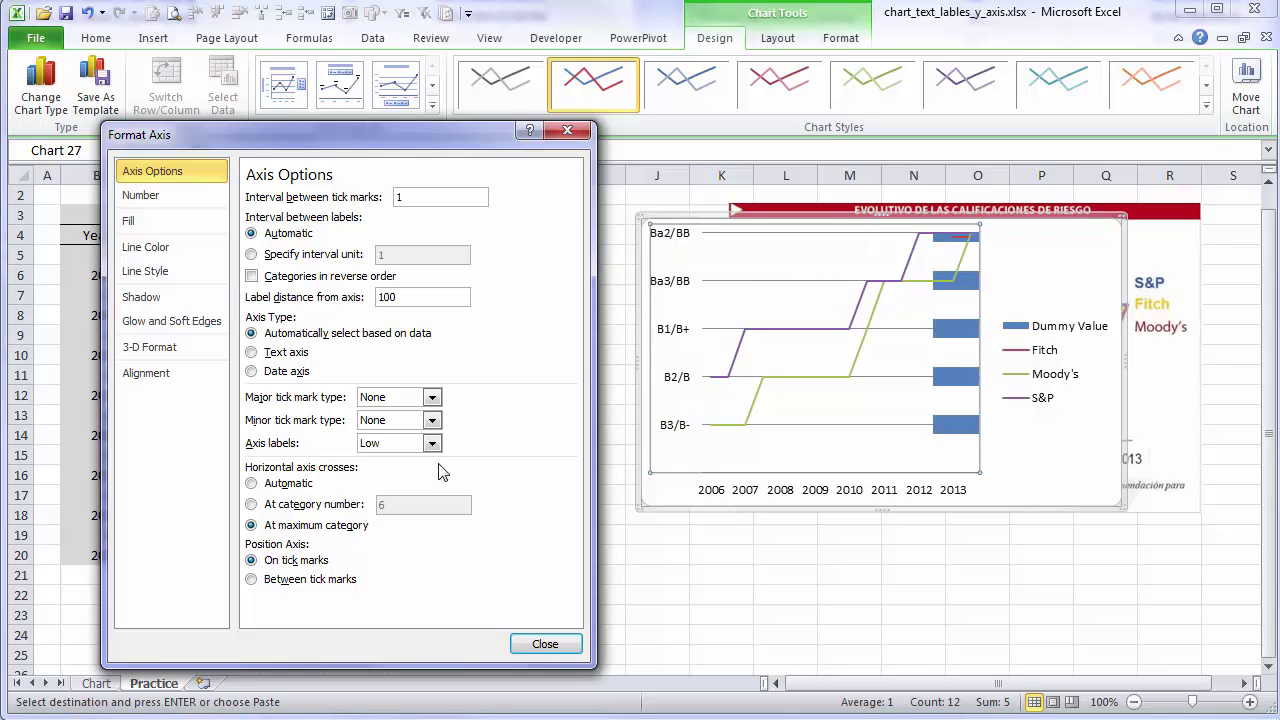
Make the Dummy Value bars invisible with No fill and close the series formatting
left_click(968, 373)
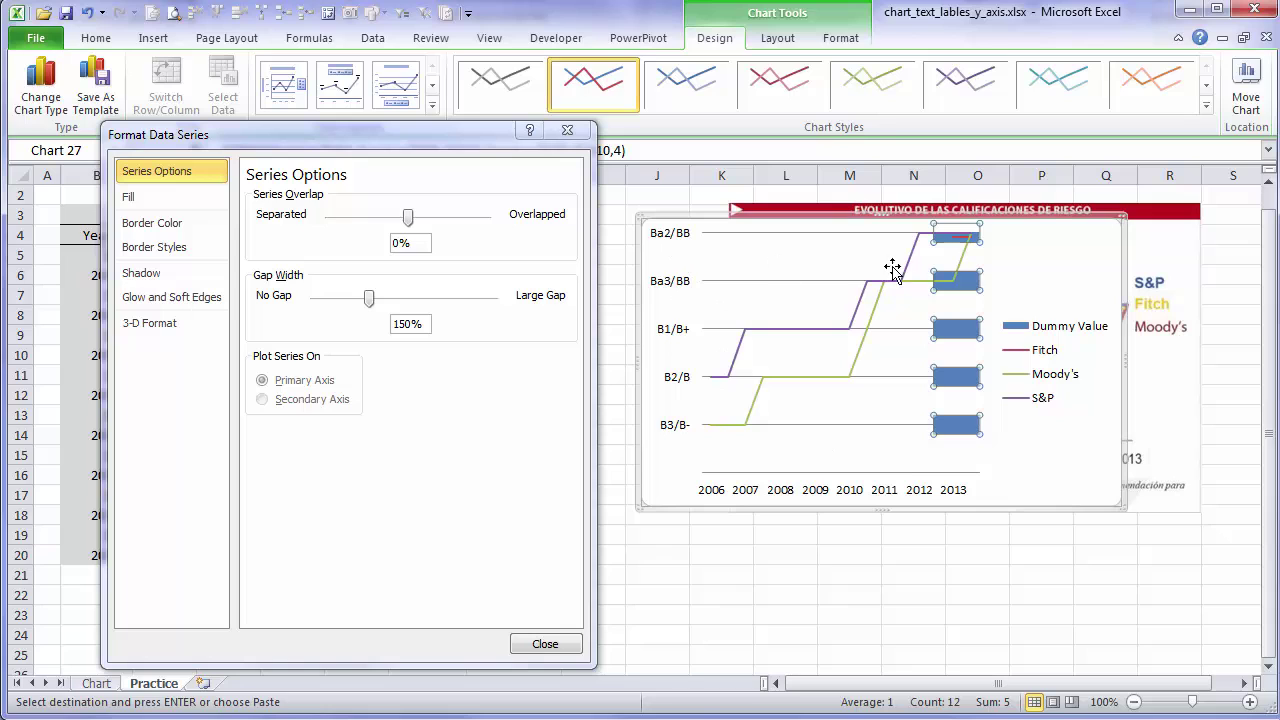
left_click(139, 205)
left_click(251, 198)
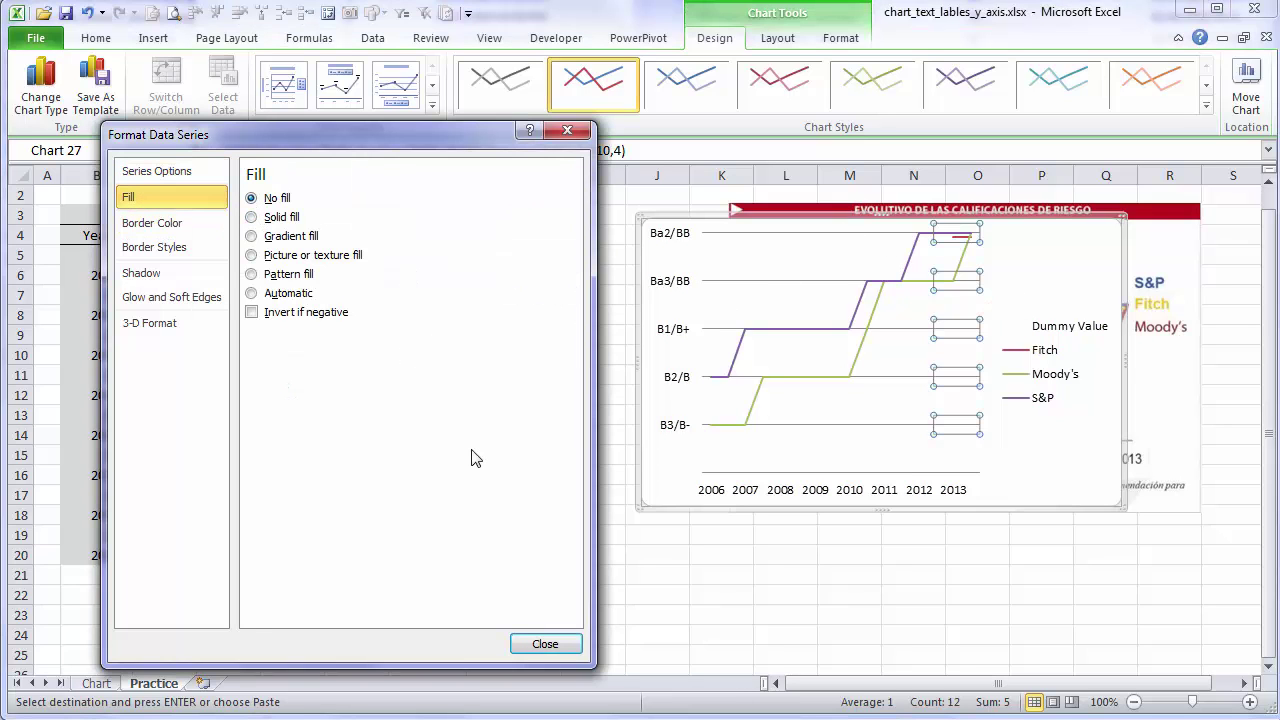
left_click(545, 644)
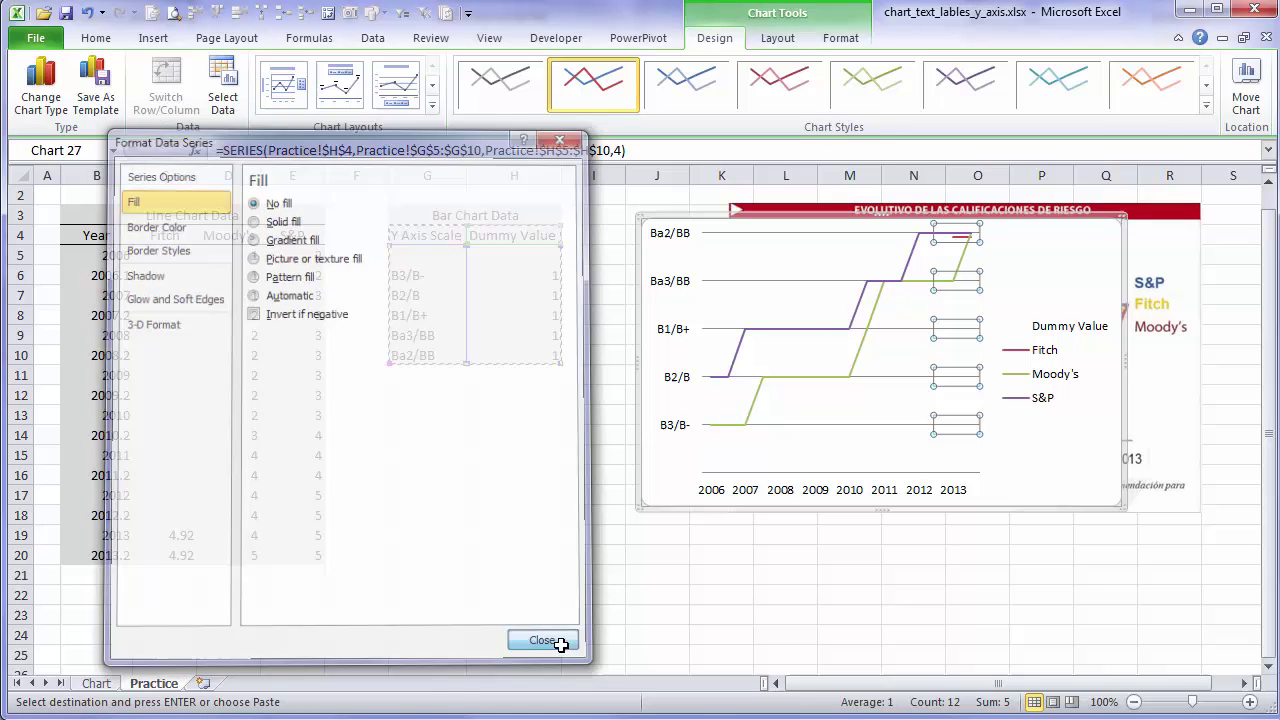
left_click(756, 600)
Move the chart off the reference picture, clear the pending copy selection and delete the chart's legend
left_click_drag(704, 222, 244, 239)
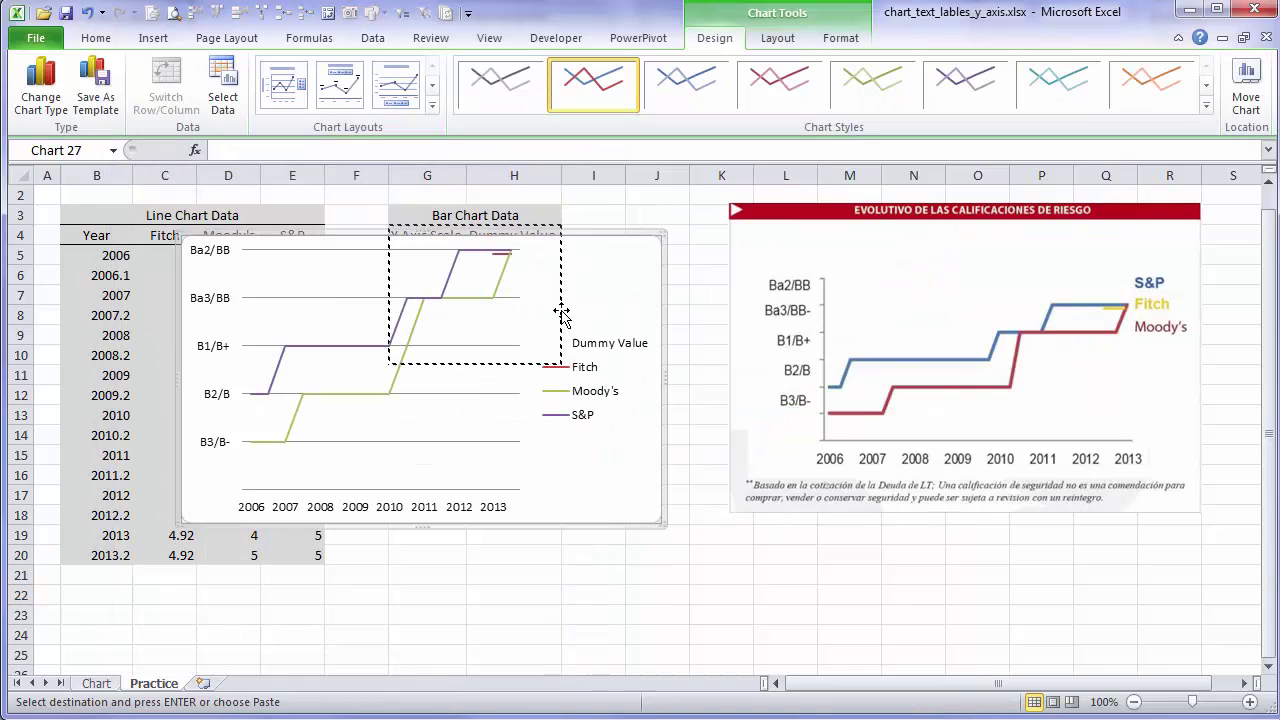
key("Escape")
left_click(592, 356)
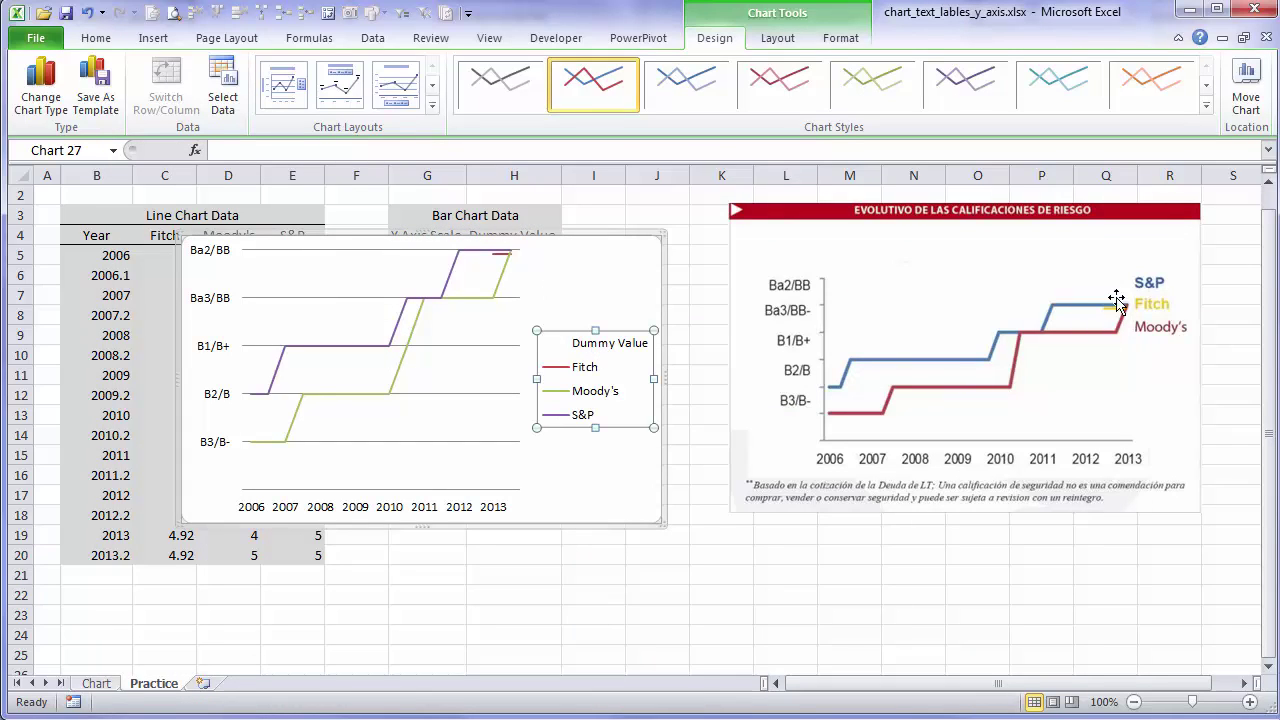
key("Delete")
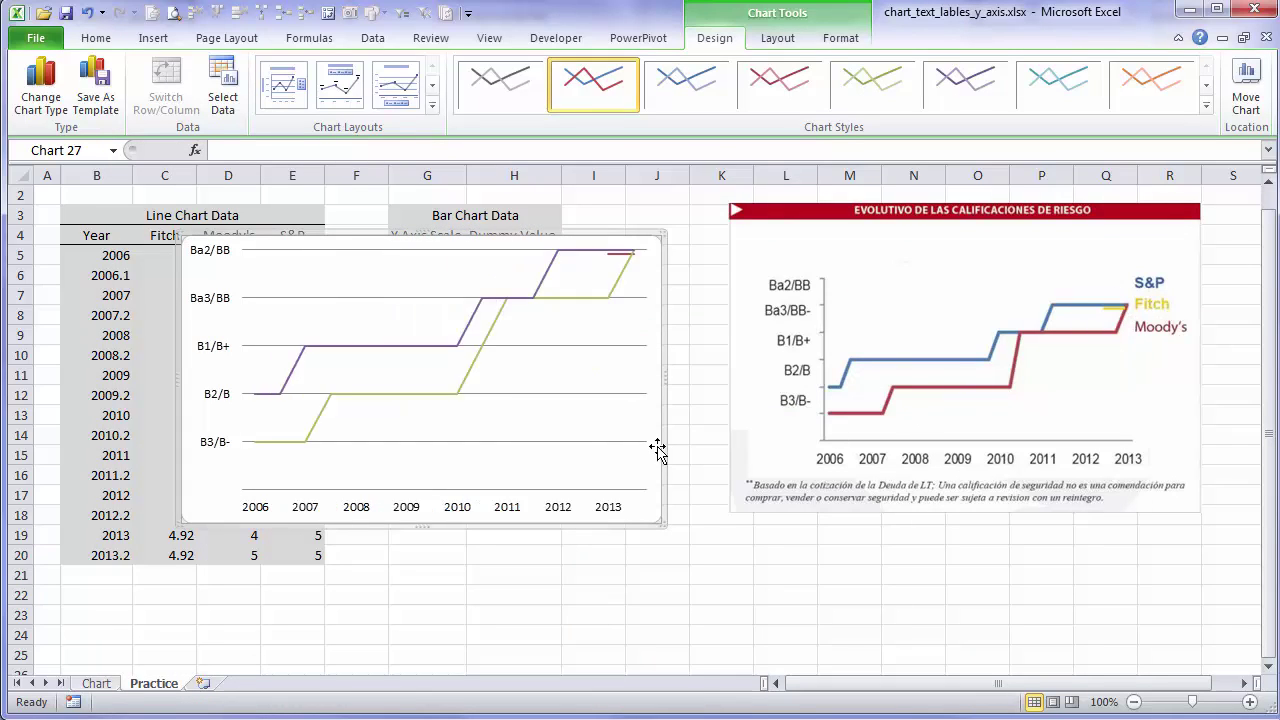
Recolor the S&P line with standard Blue and the Moody's line with standard Dark Red
left_click(476, 313)
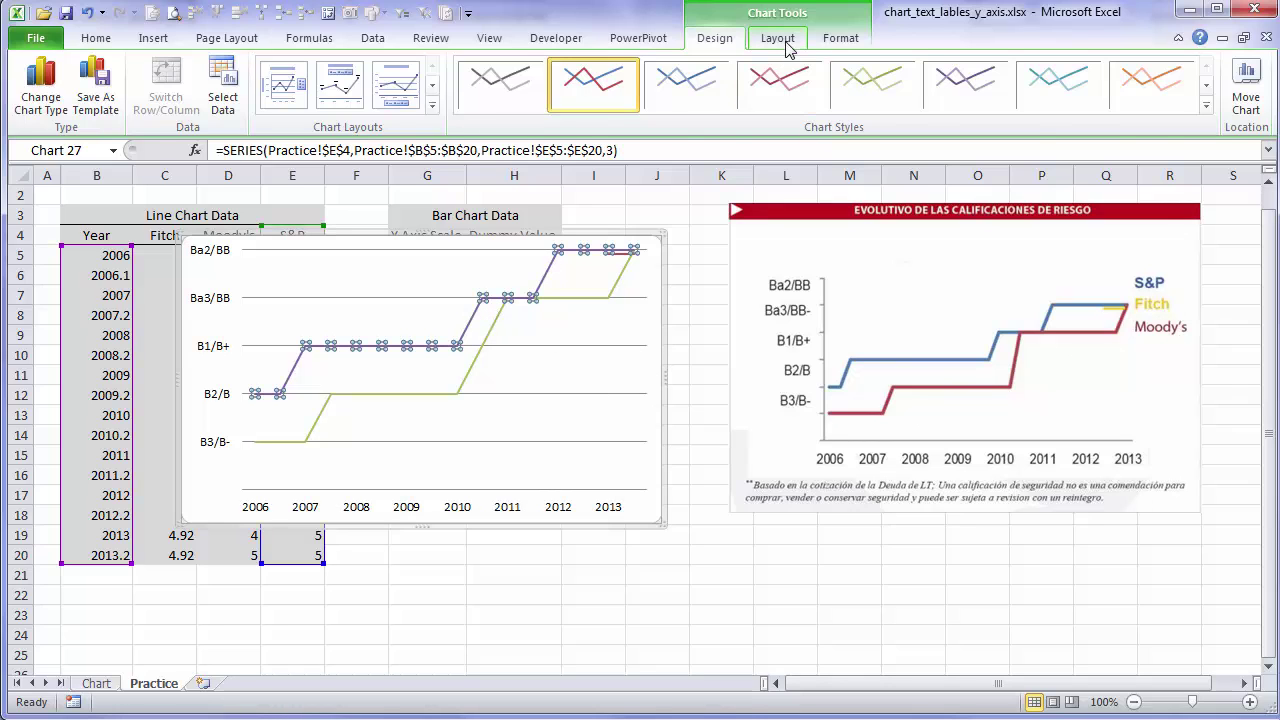
left_click(838, 37)
left_click(682, 85)
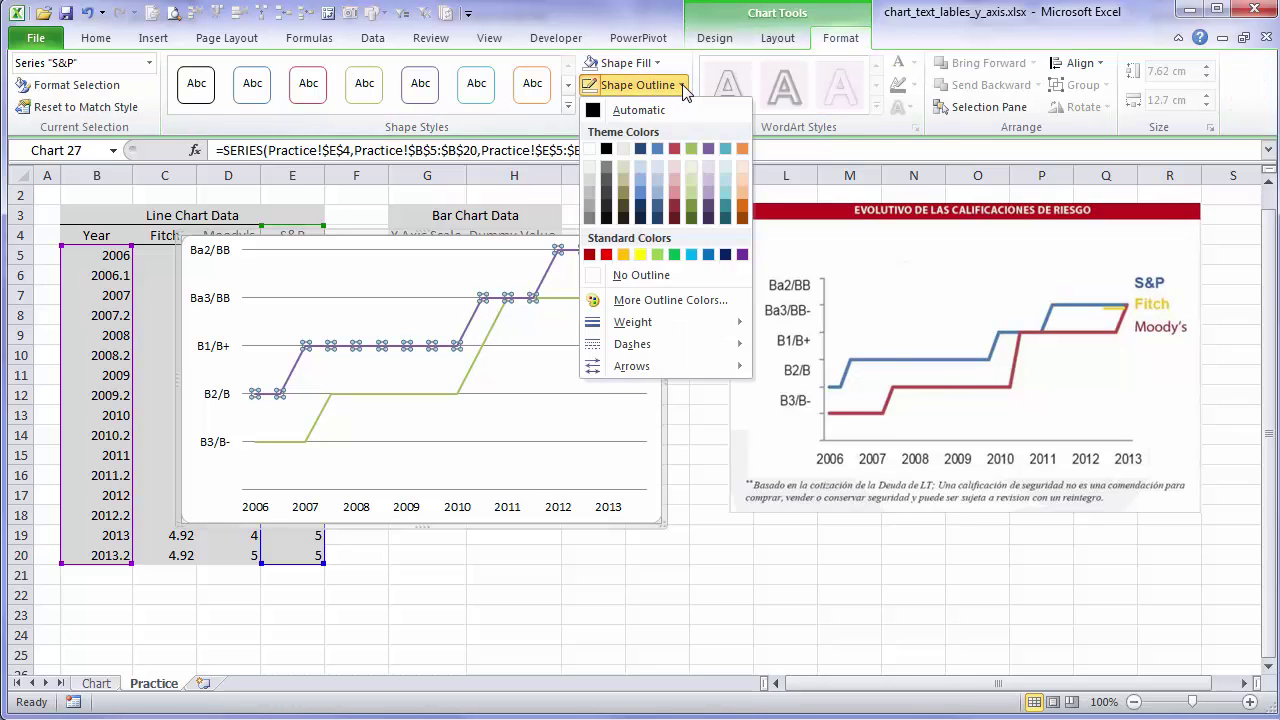
left_click(708, 254)
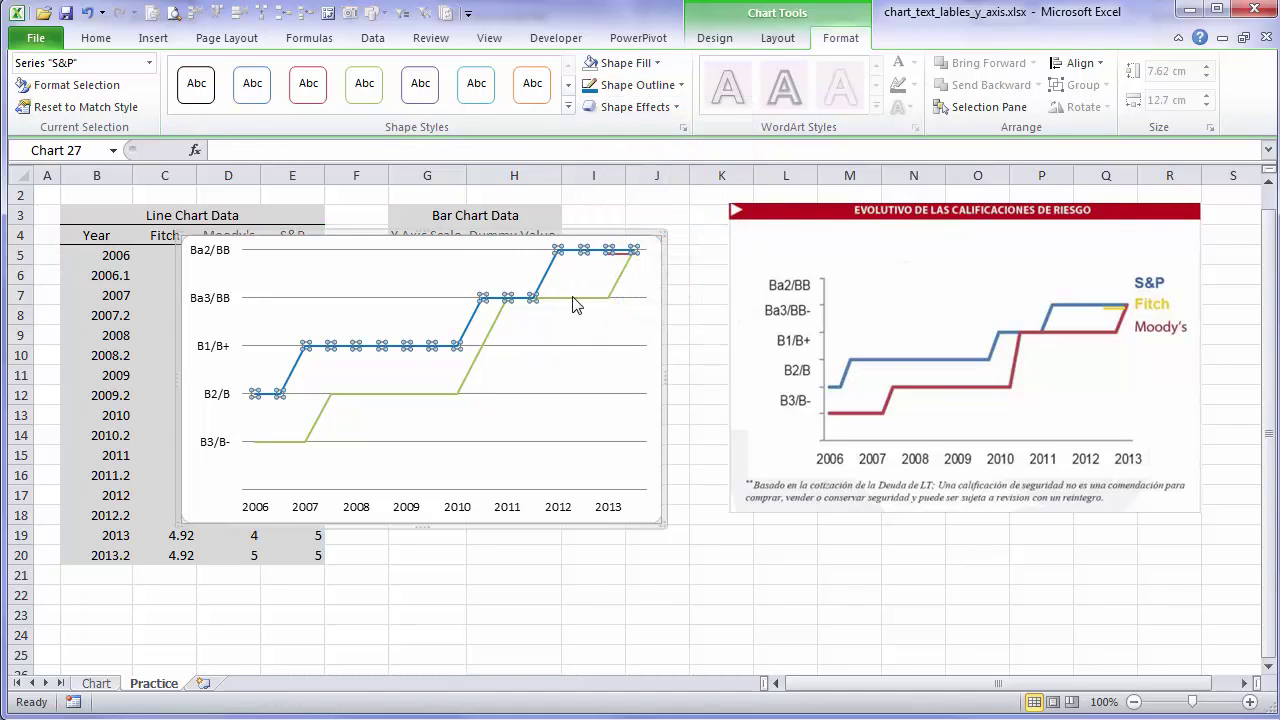
left_click(621, 278)
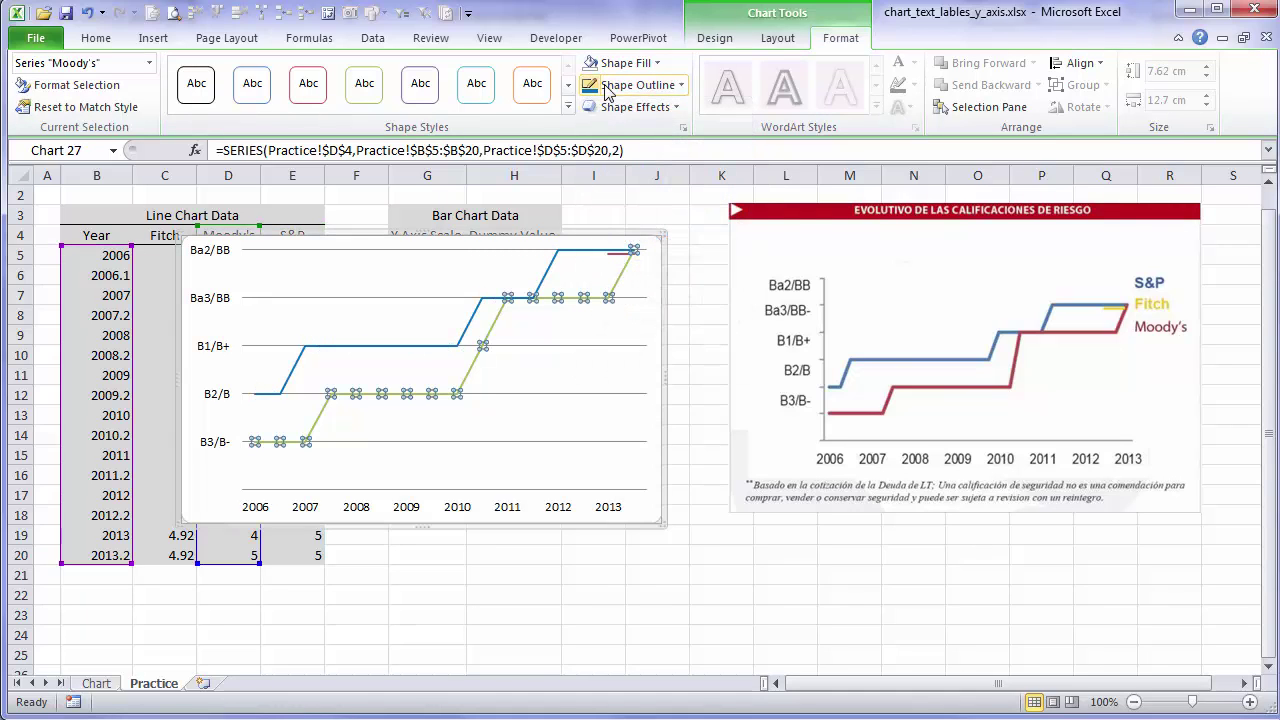
left_click(680, 87)
left_click(592, 254)
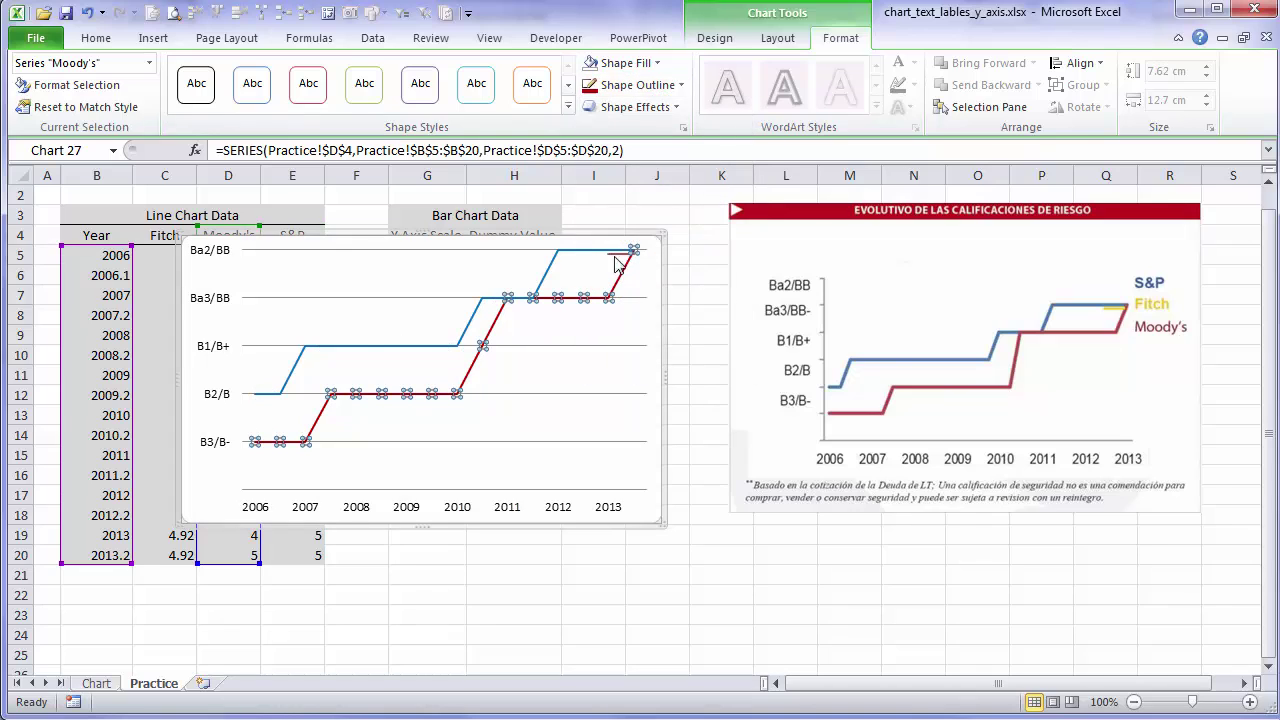
Recolor the short Fitch line near 2013 with the standard Orange outline
left_click(619, 258)
left_click(625, 265)
left_click(625, 265)
left_click(681, 86)
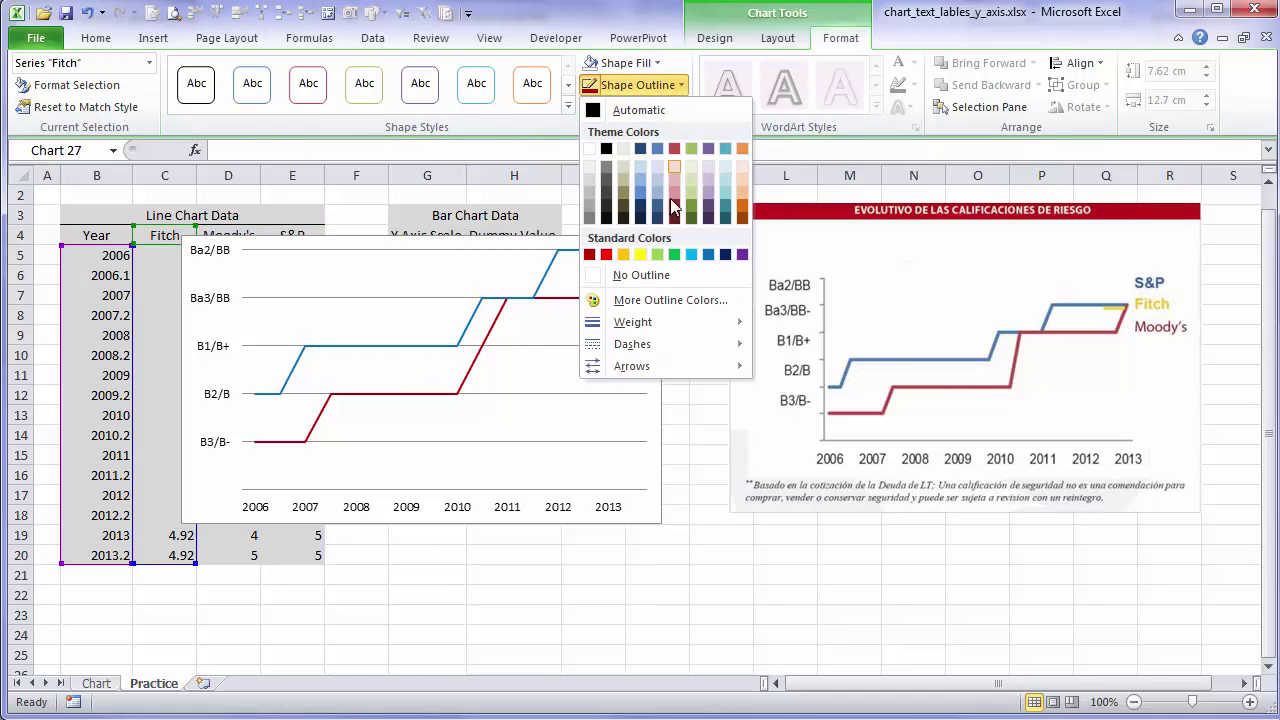
left_click(624, 255)
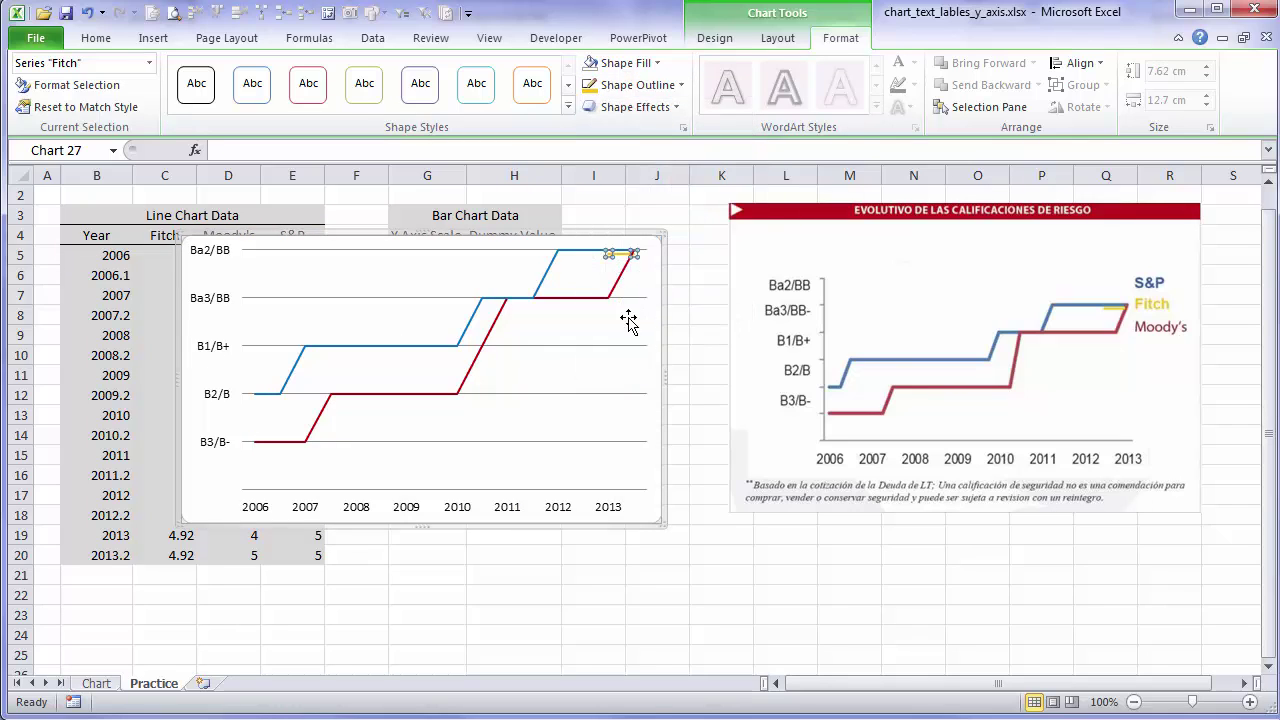
Change the chart's major horizontal gridlines to a light gray outline
left_click(628, 320)
left_click(623, 296)
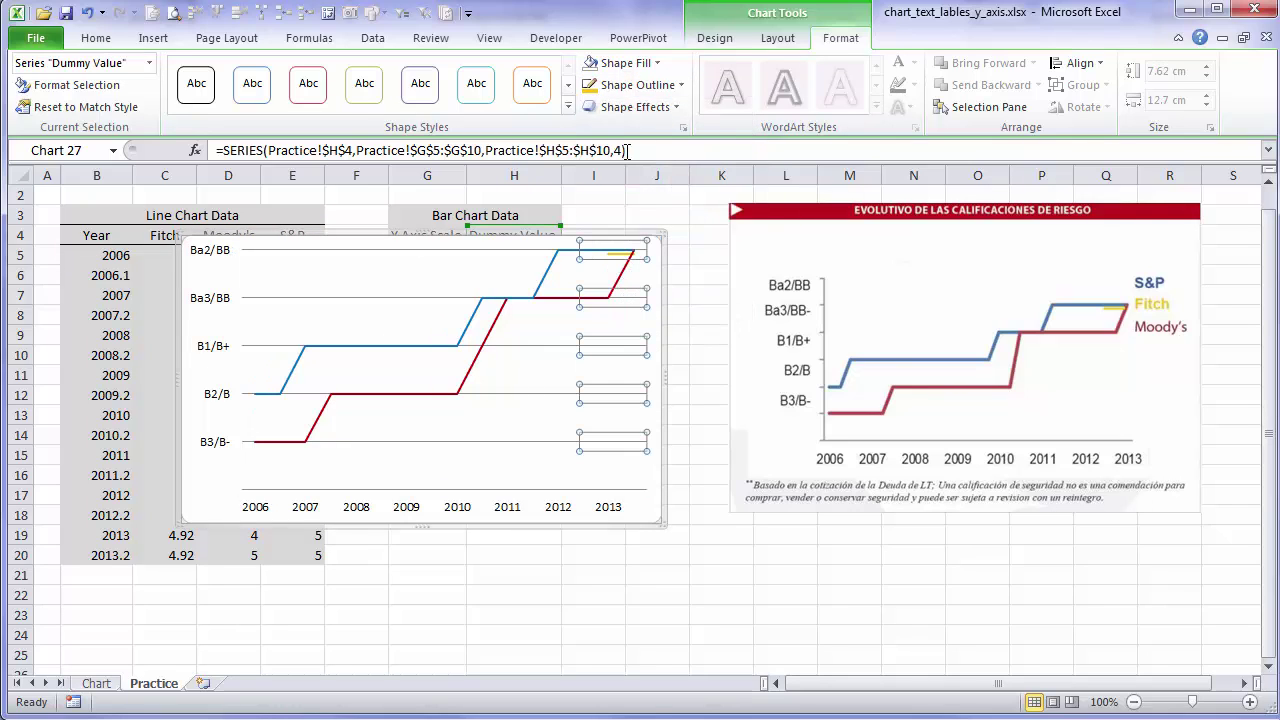
left_click(449, 297)
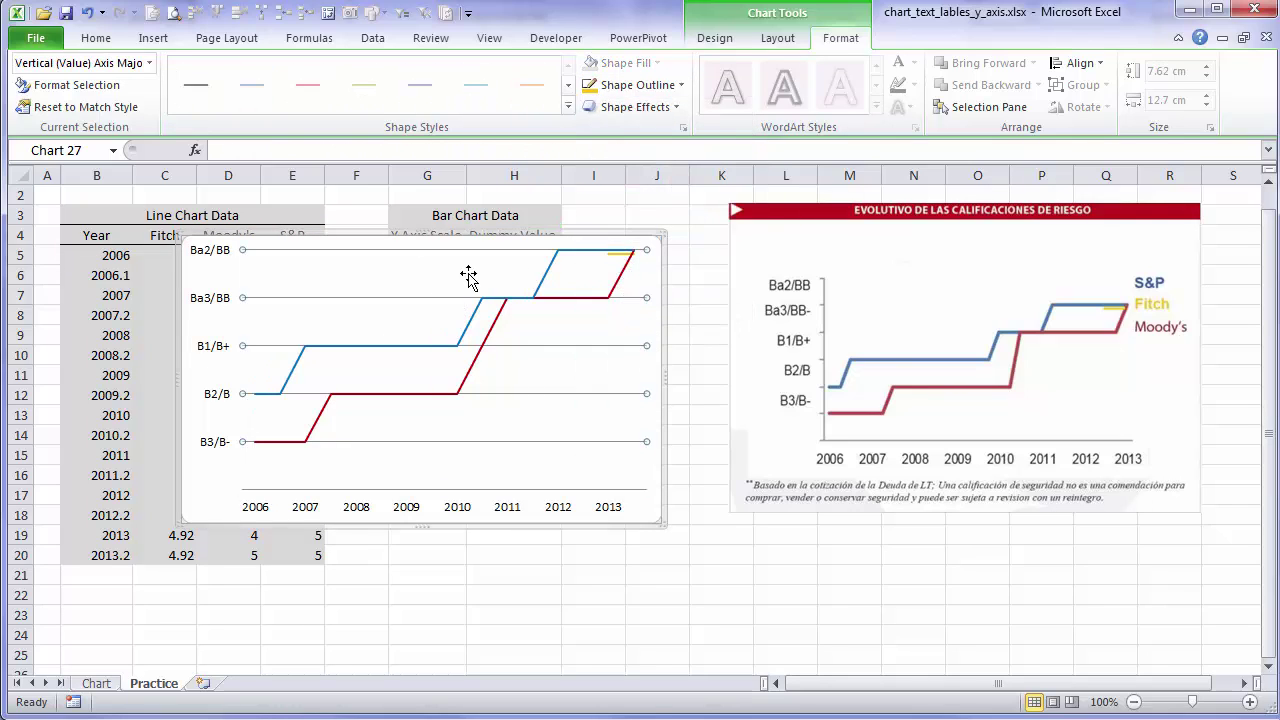
left_click(677, 88)
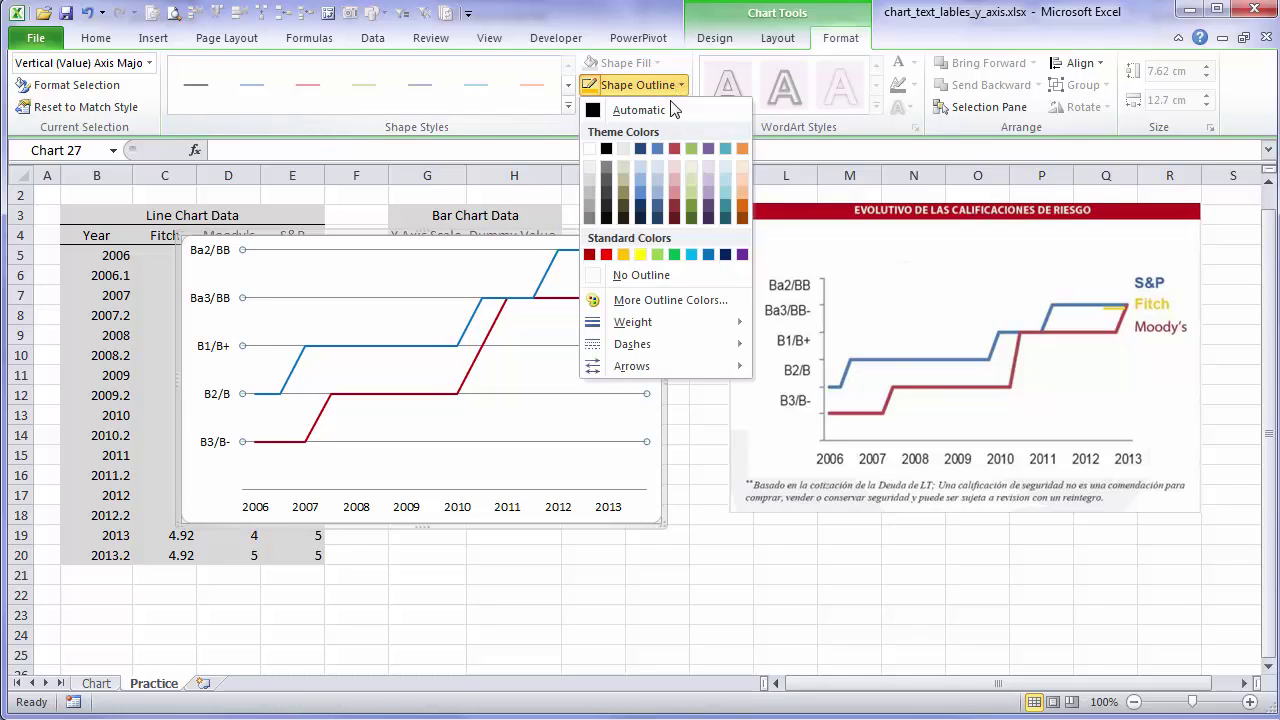
left_click(594, 181)
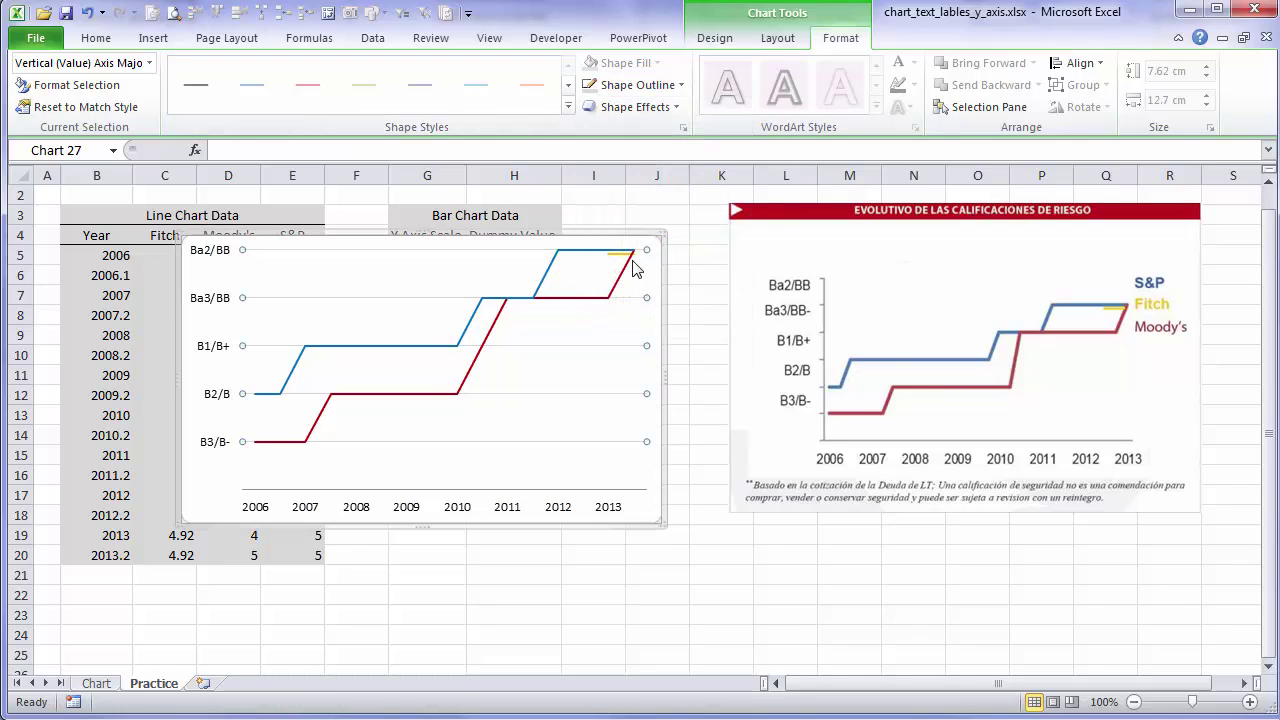
Shrink the plot area and widen the chart to make room for series names beside the line ends
left_click(635, 274)
left_click_drag(647, 249, 583, 278)
double_click(663, 373)
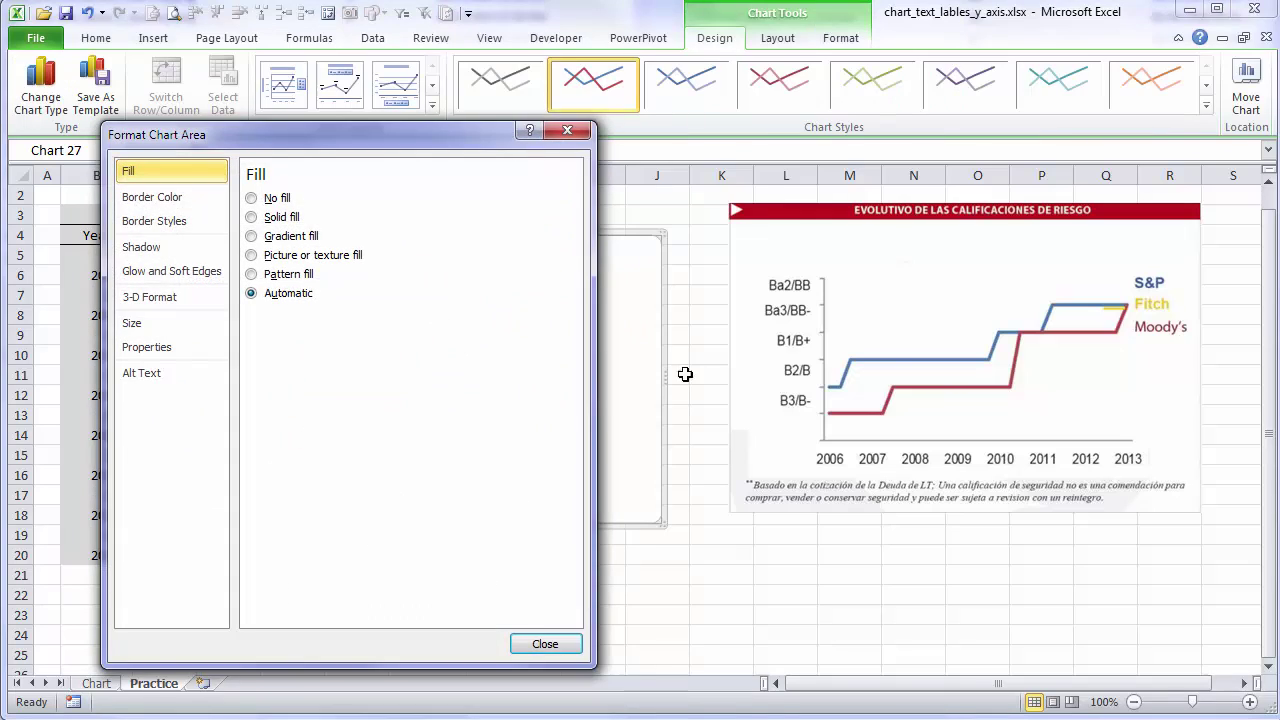
key("Escape")
left_click_drag(663, 377, 697, 377)
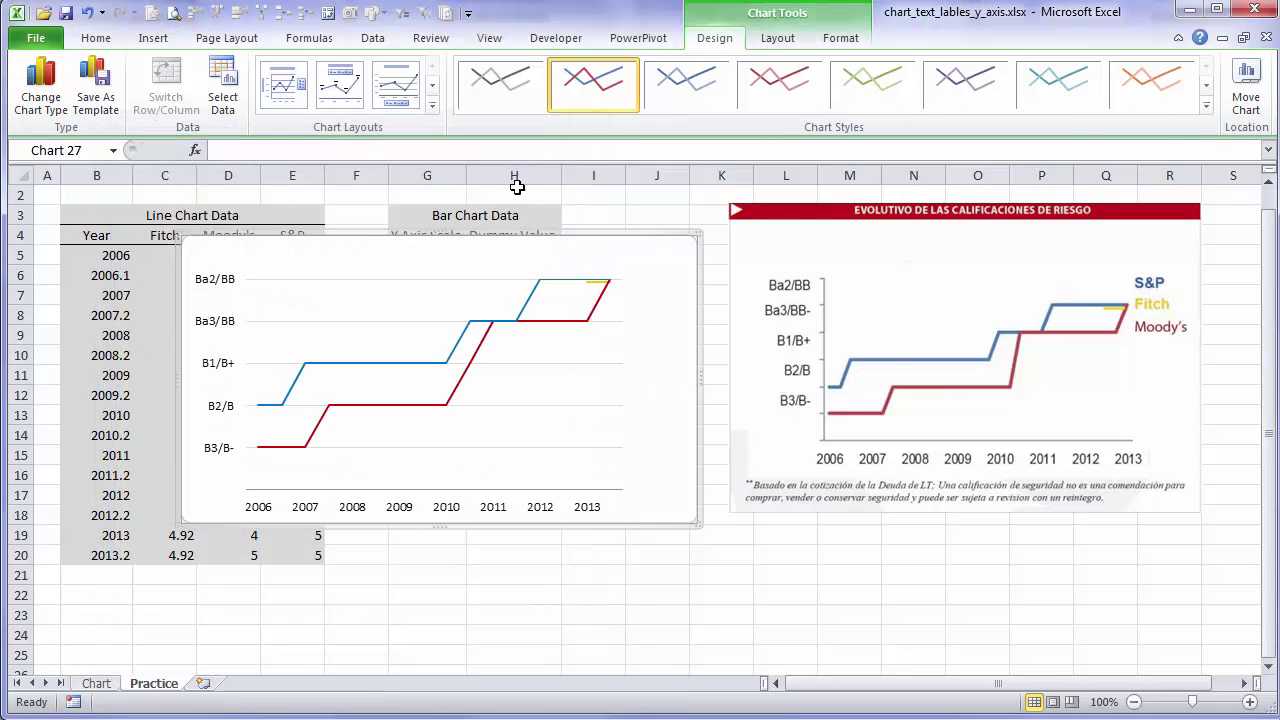
Insert a text box inside the chart beside the line ends, listing S&P, Fitch and Moody's on separate lines
left_click(152, 38)
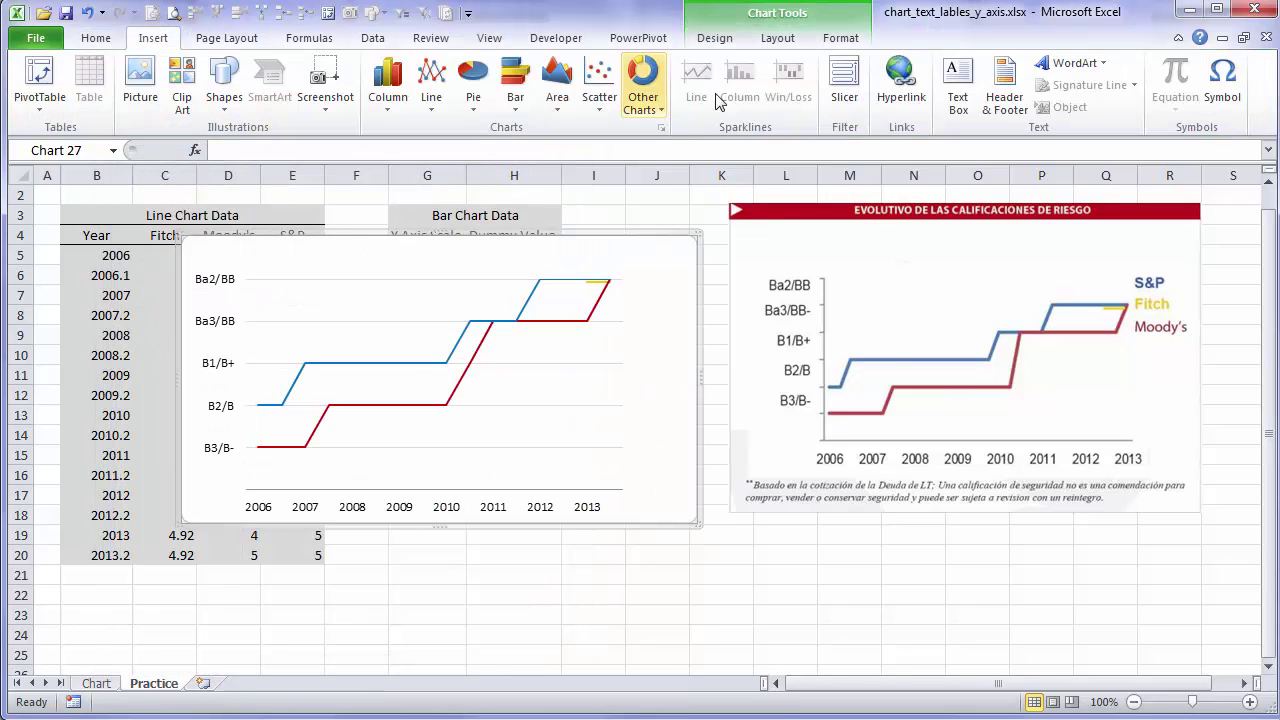
left_click(957, 88)
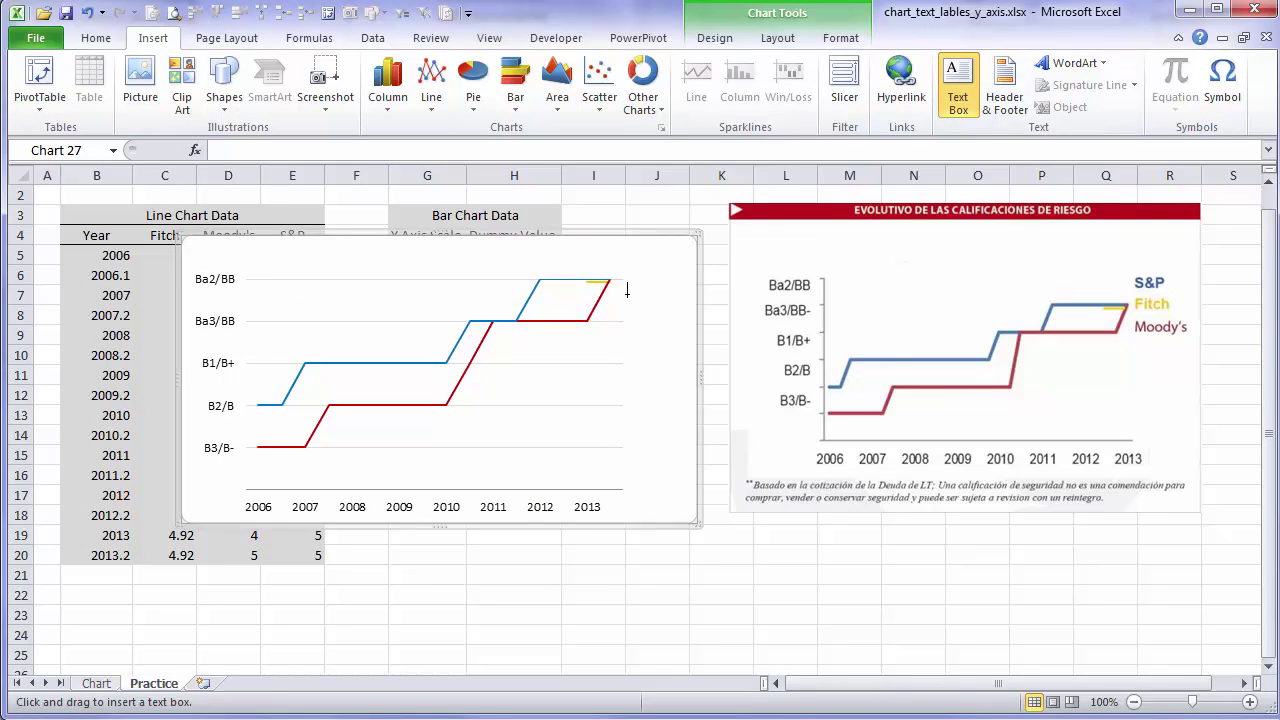
mouse_move(627, 289)
left_mouse_down()
mouse_move(669, 346)
mouse_move(701, 357)
left_mouse_up()
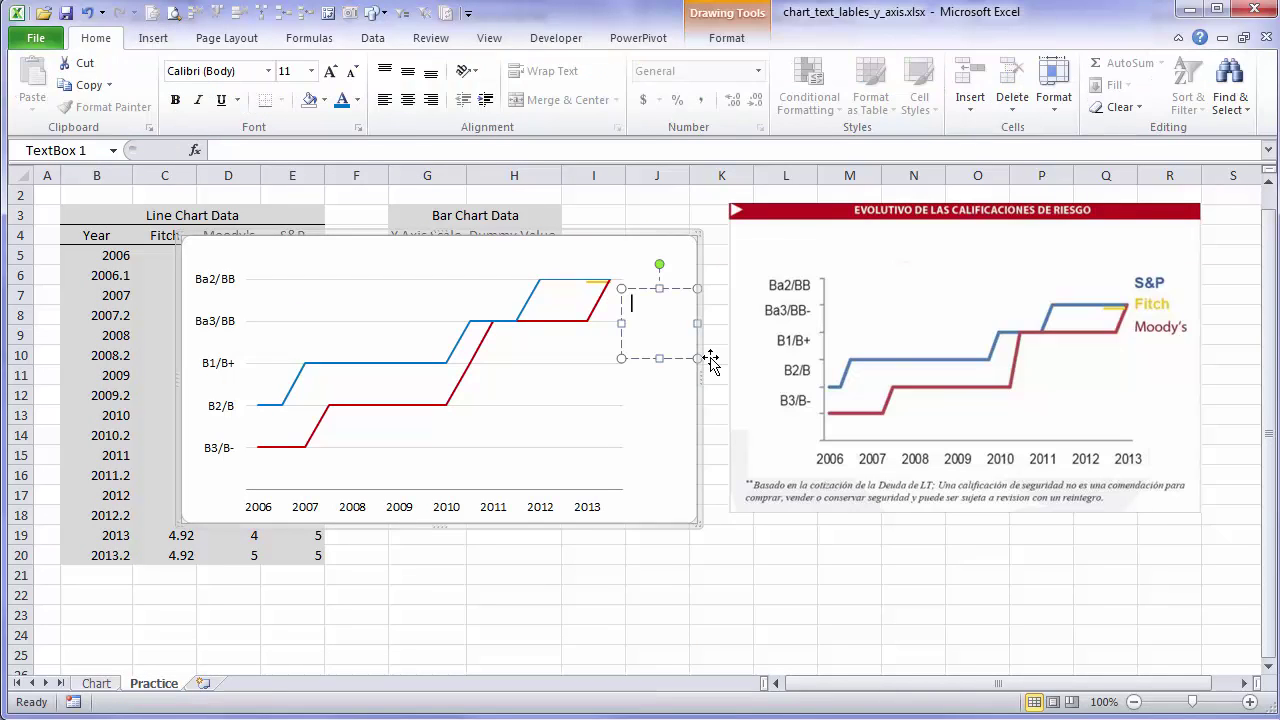
type("S&")
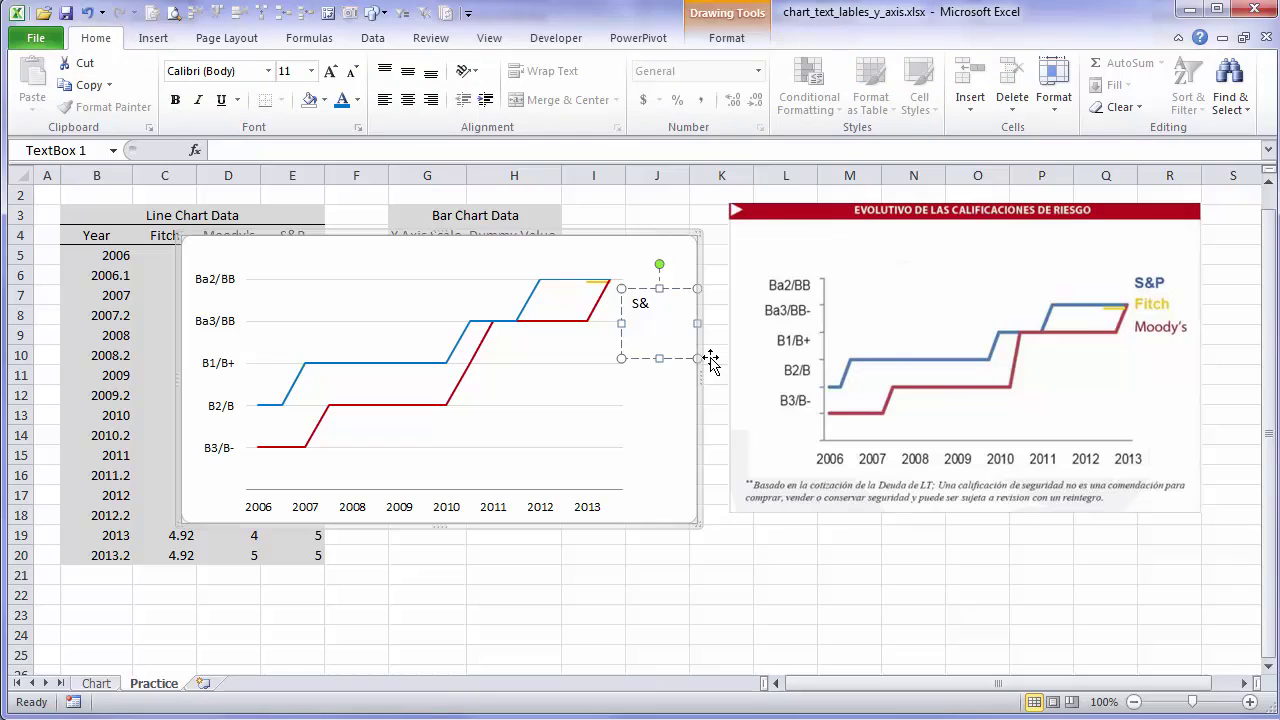
type("P")
key("Return")
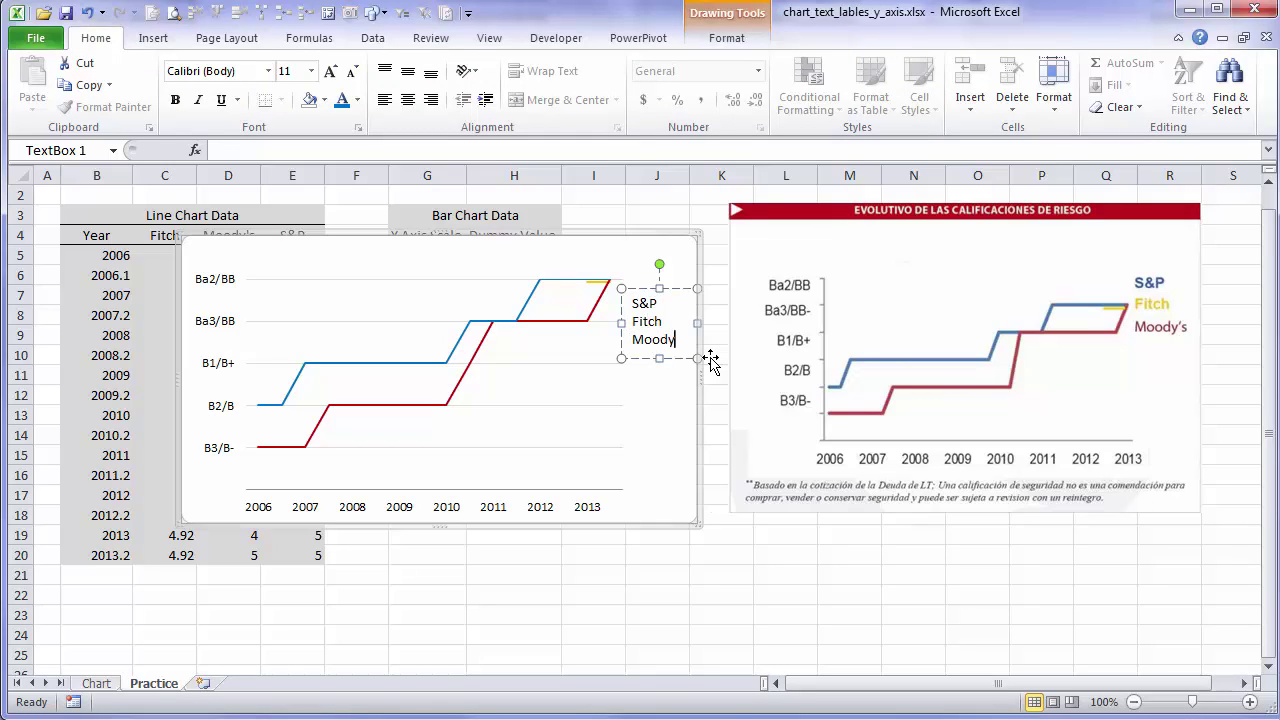
Color the text box names to match their lines: Moody's Dark Red, Fitch Orange and S&P Blue
key("shift+Home")
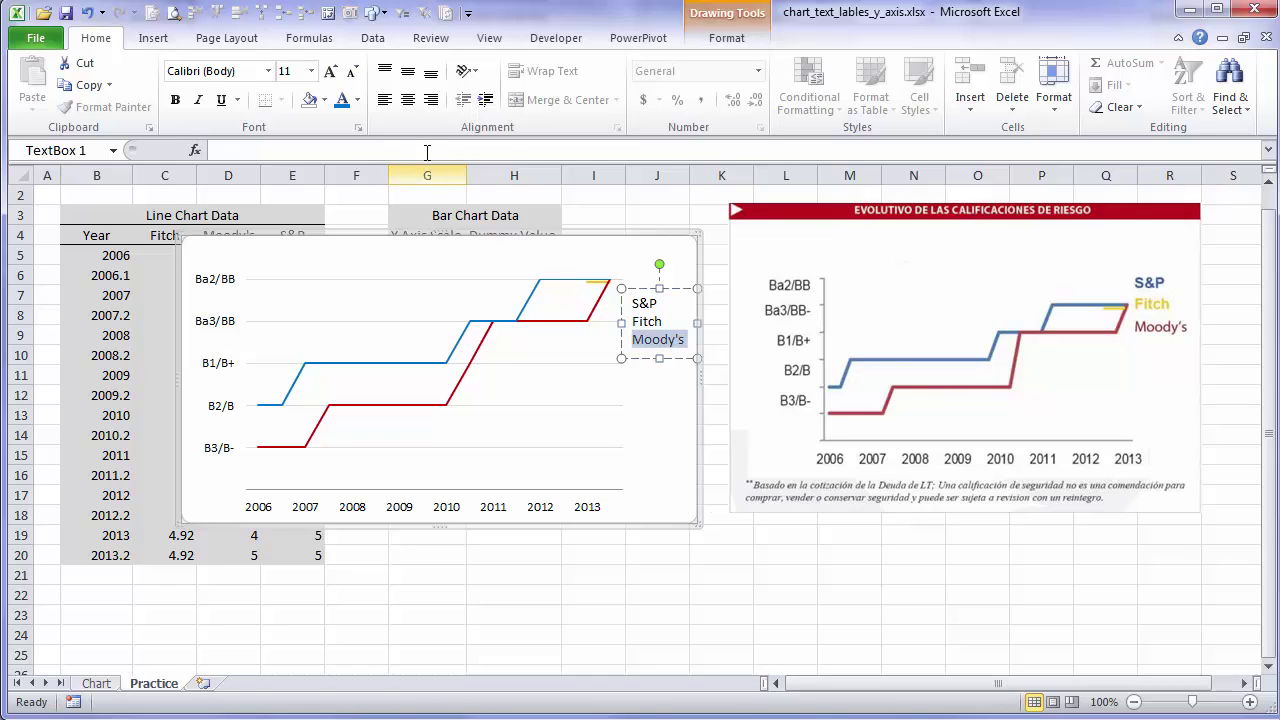
left_click(360, 102)
left_click(342, 264)
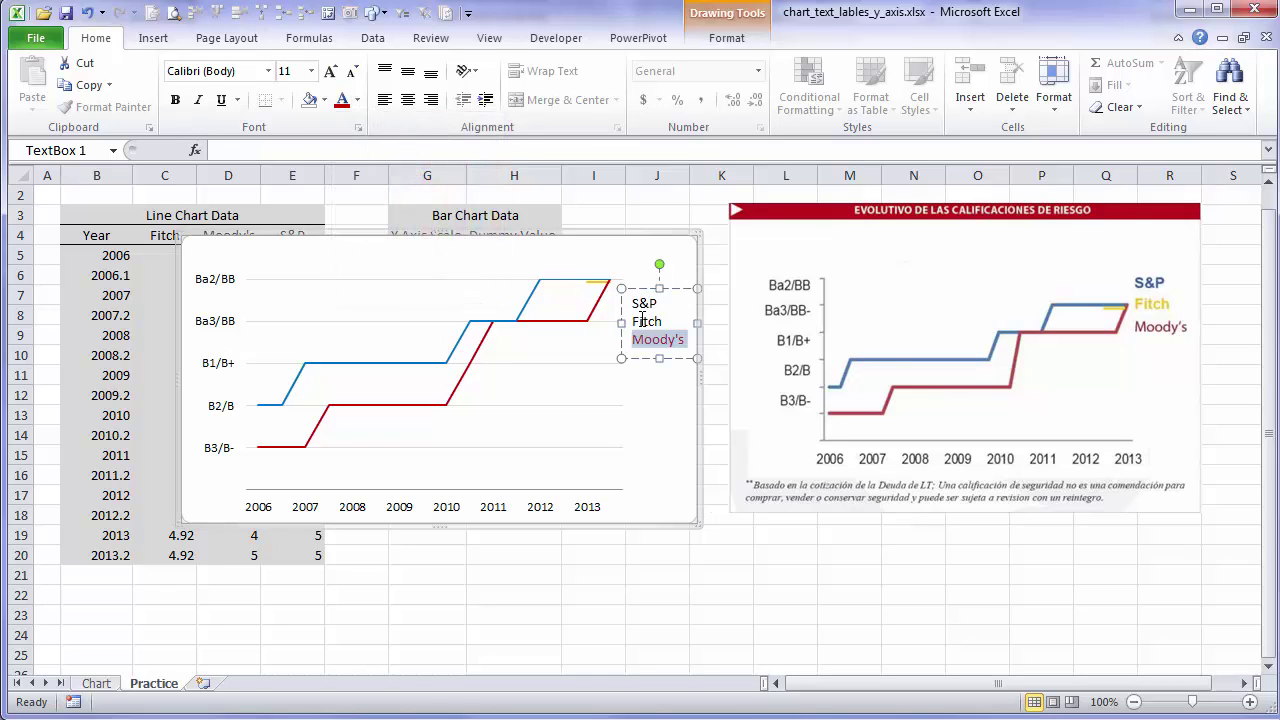
left_click_drag(672, 321, 625, 325)
left_click(357, 100)
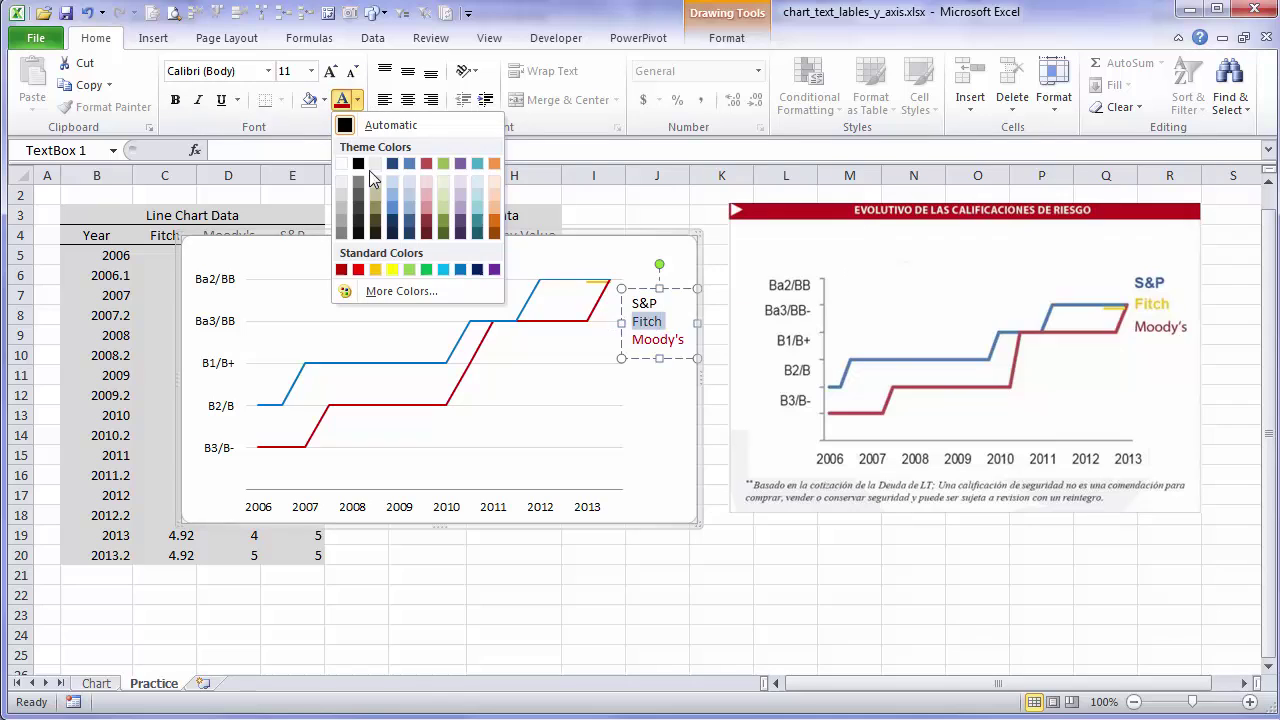
left_click(388, 268)
left_click_drag(662, 303, 630, 303)
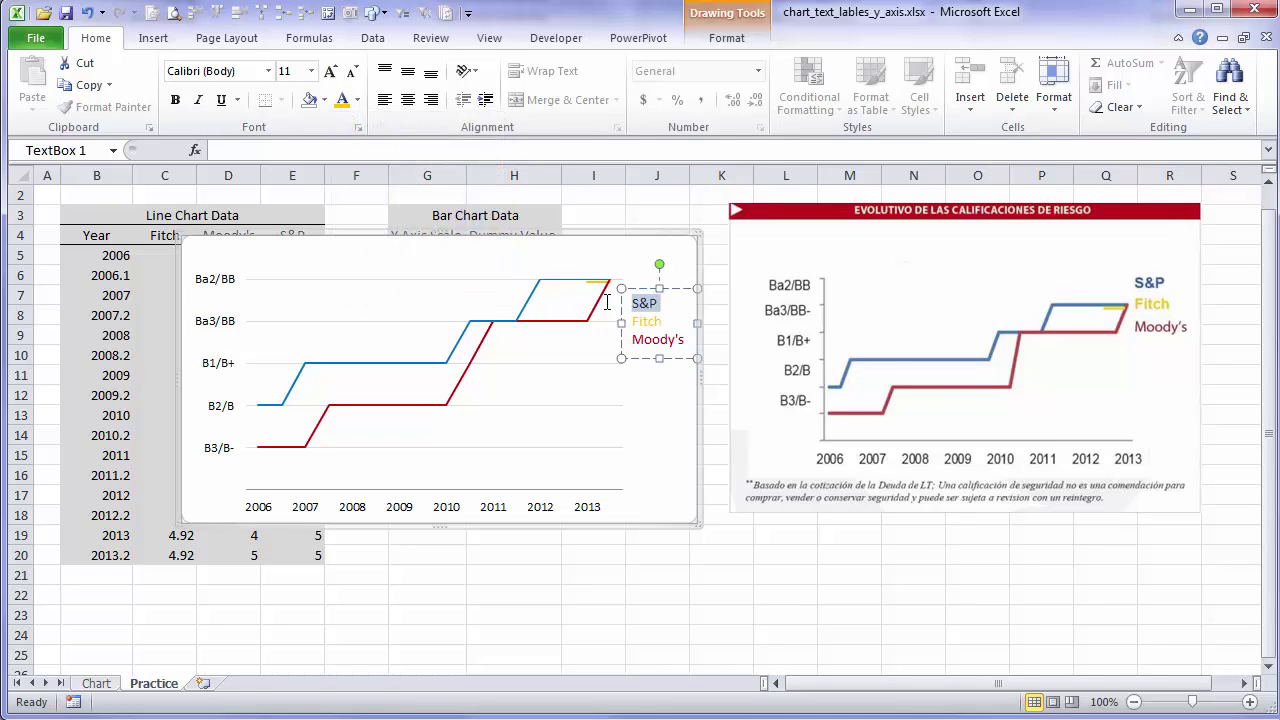
left_click(357, 100)
left_click(460, 269)
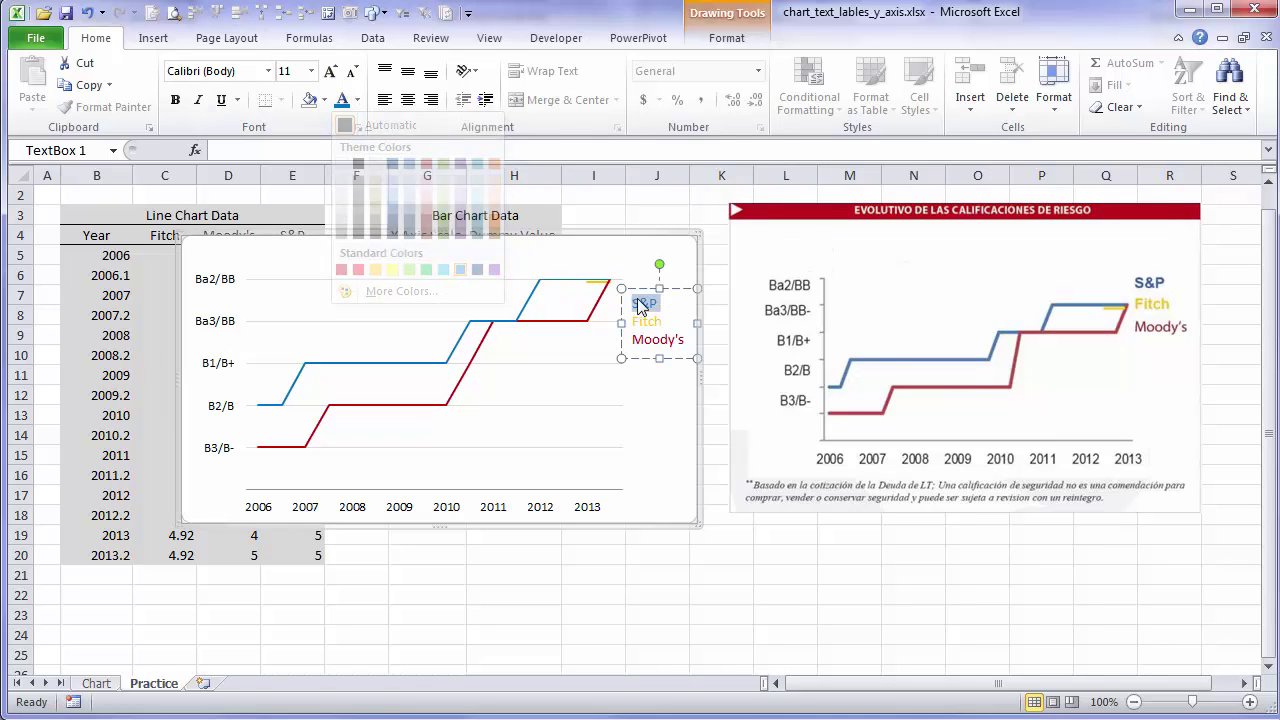
Move the series name text box up so S&P sits level with the Ba2/BB gridline, and deselect it
key("Escape")
left_click(648, 298)
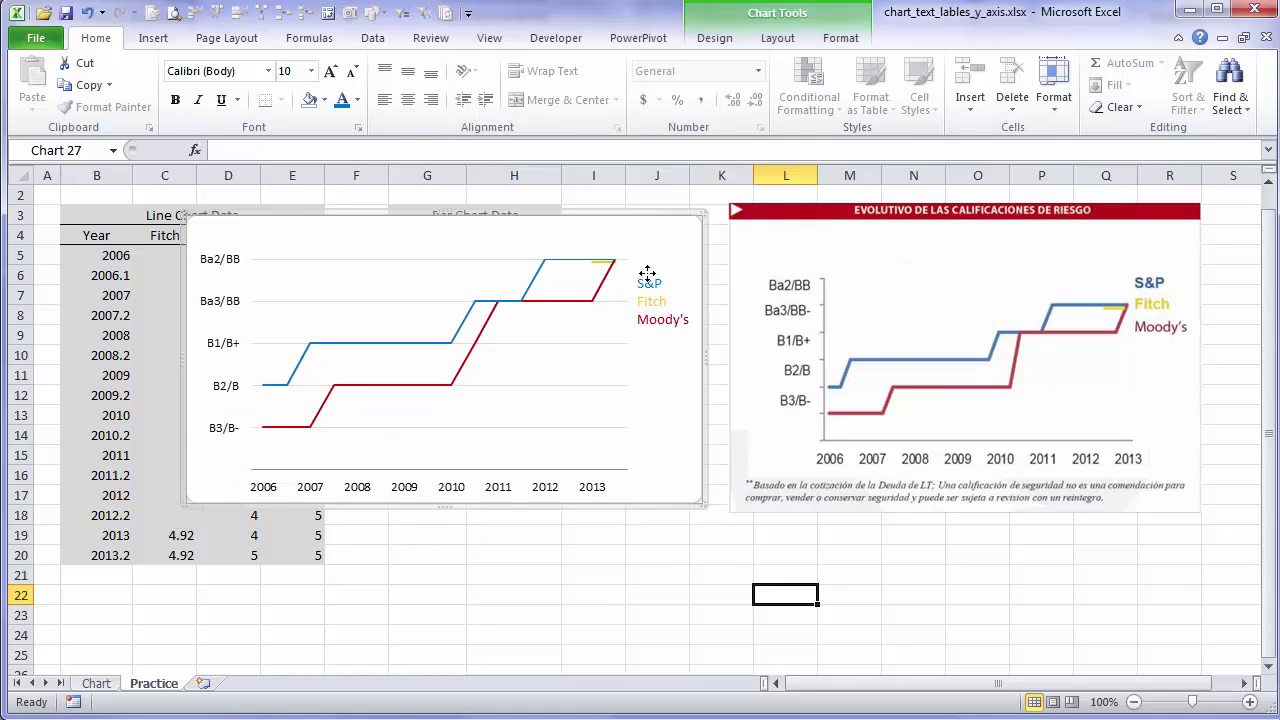
left_click(654, 302)
left_click_drag(636, 290, 636, 262)
left_click(722, 321)
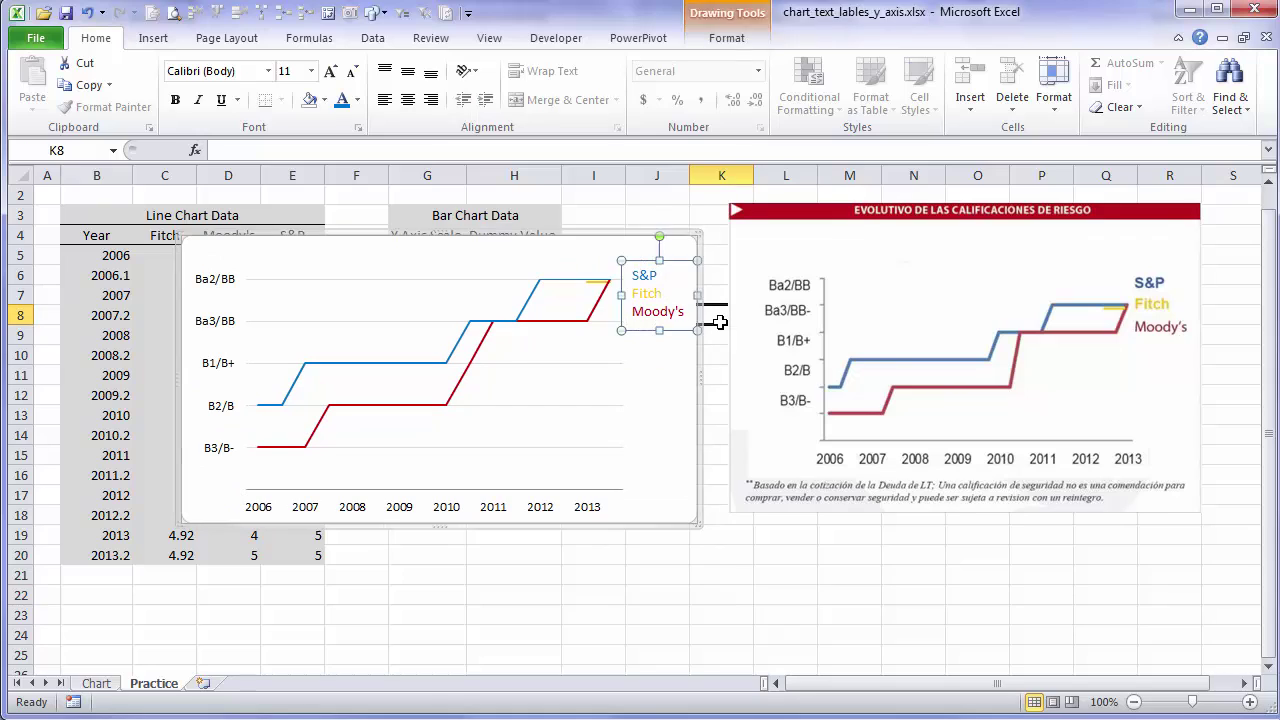